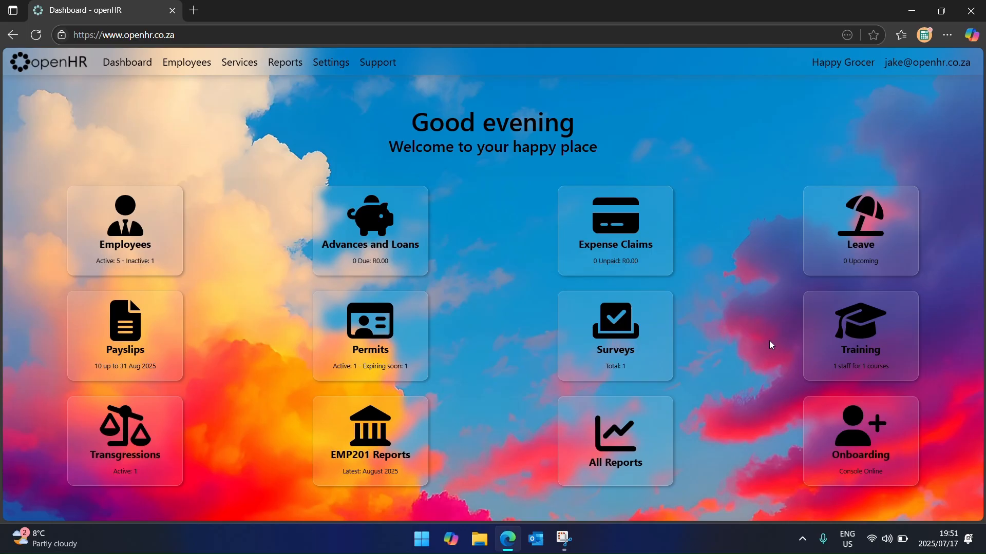
# Start a new job post from the onboarding console's job posts and enable its public advertisement.
pyautogui.click(856, 454)
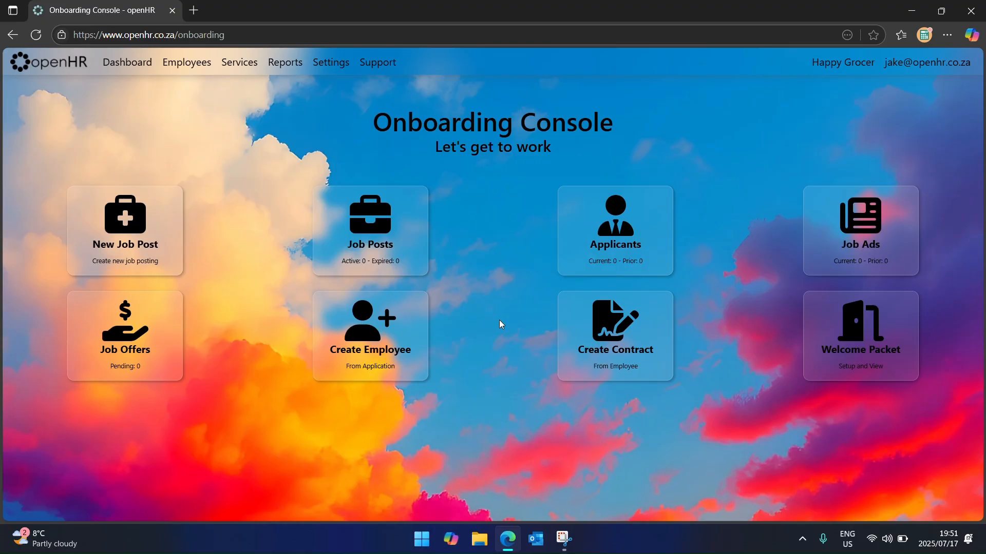
pyautogui.click(407, 238)
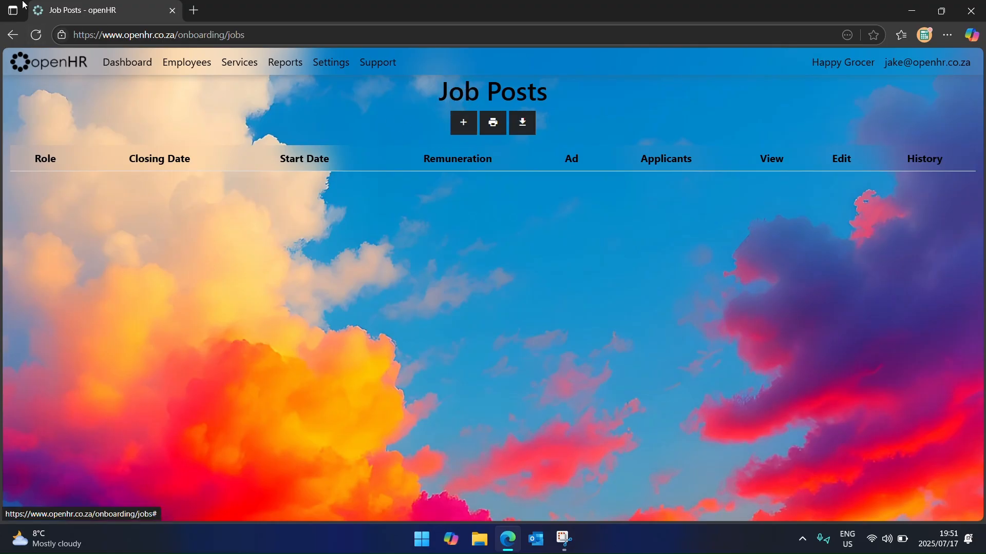
pyautogui.click(462, 124)
pyautogui.scroll(-3, 213, 360)
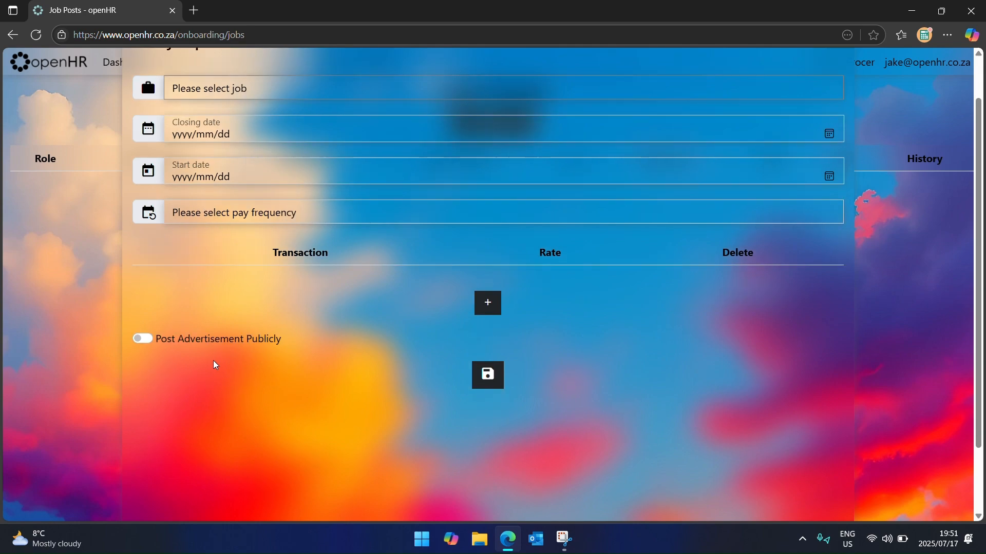
pyautogui.click(141, 257)
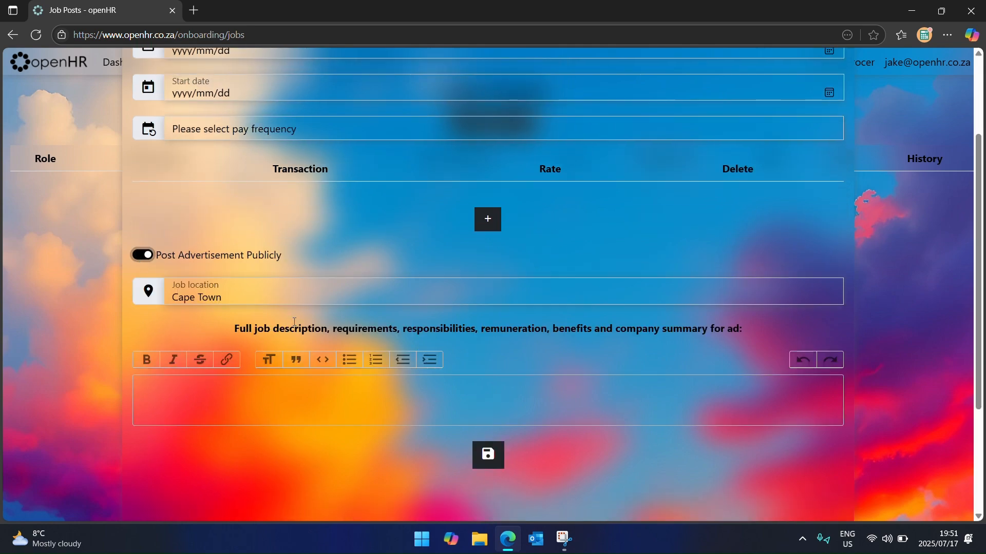
# Select Cleaner as the job and set the closing date to 2025/07/31.
pyautogui.scroll(3, 292, 324)
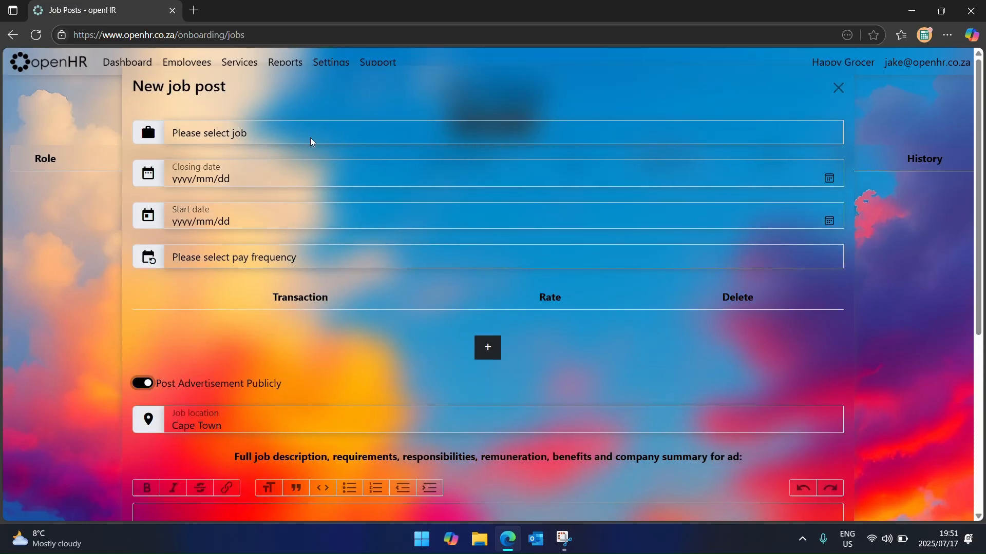
pyautogui.click(311, 139)
pyautogui.click(307, 193)
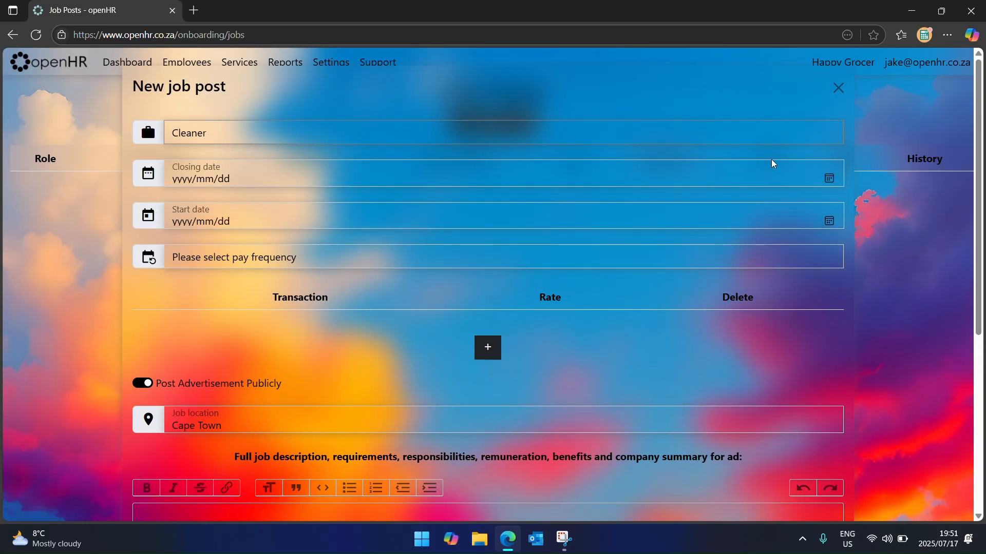
pyautogui.click(829, 178)
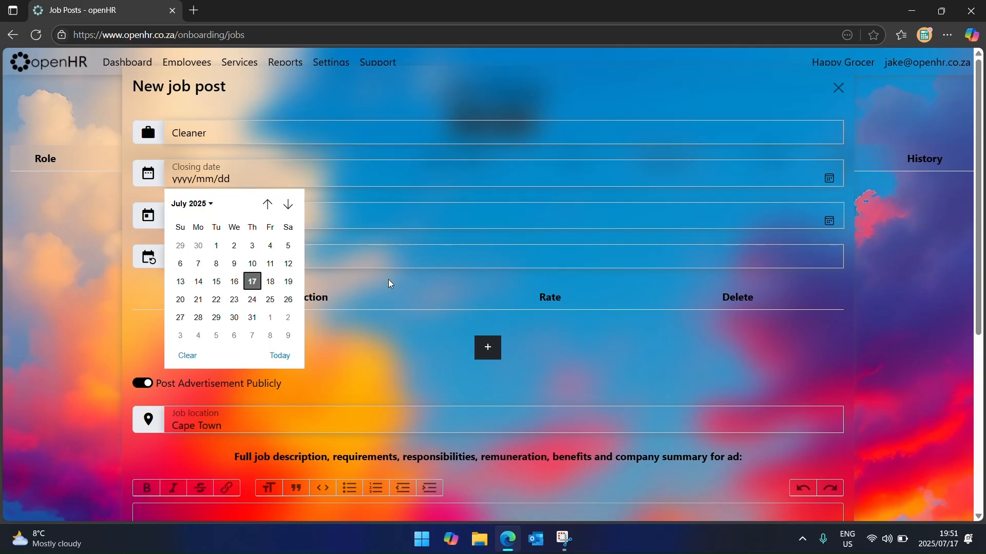
pyautogui.click(252, 318)
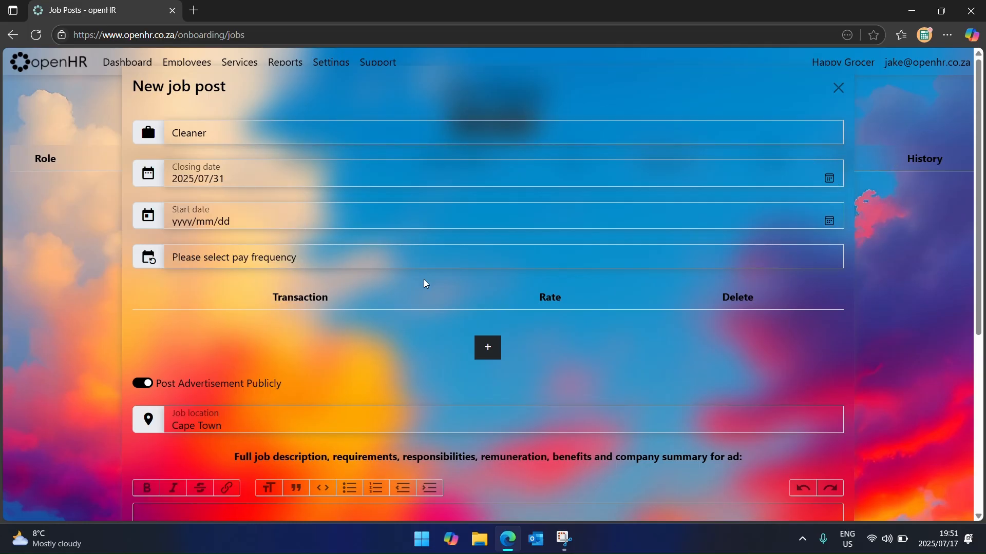
# Set the job post's start date to 2025/08/01 and its pay frequency to Monthly.
pyautogui.click(830, 221)
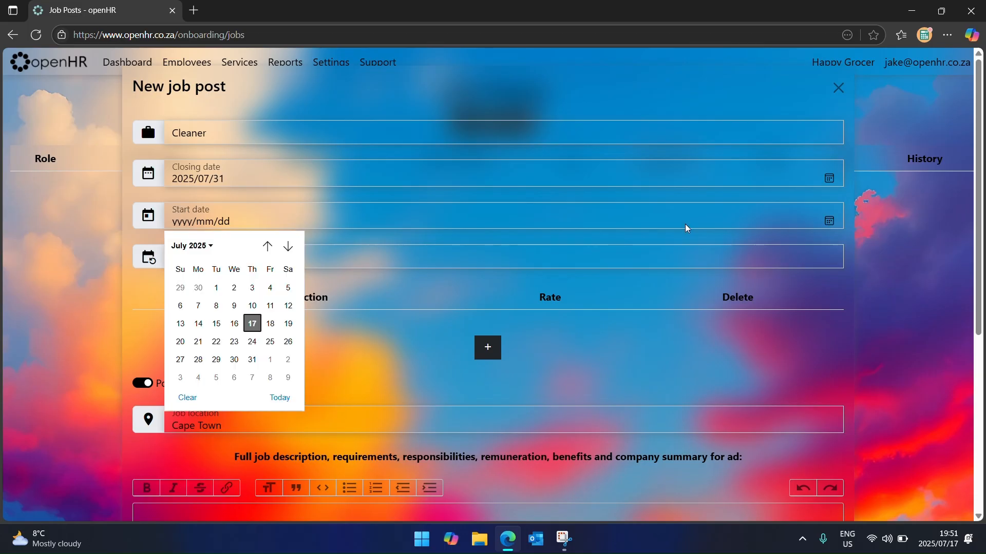
pyautogui.click(268, 360)
pyautogui.click(333, 257)
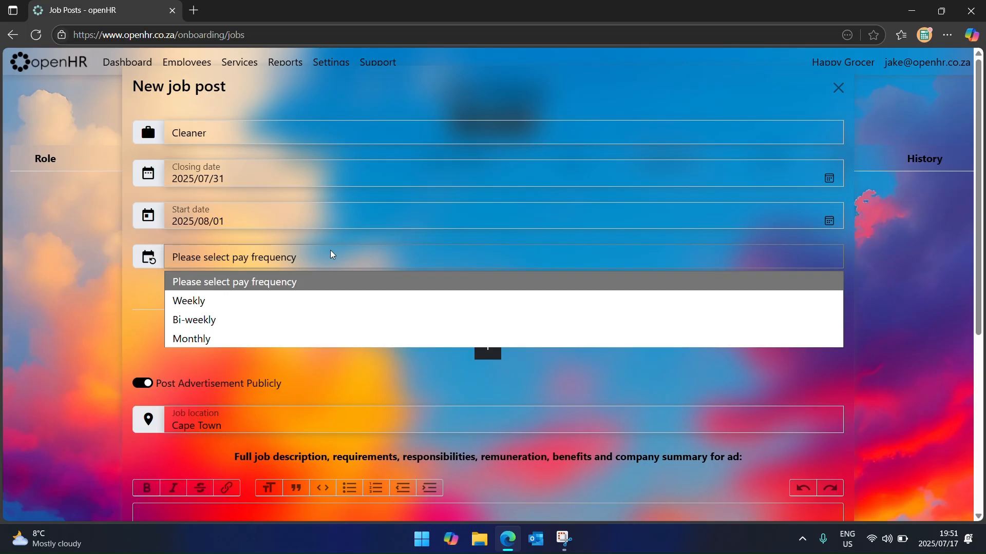
pyautogui.click(326, 337)
# Add two transaction lines to the job post and set both to Salary.
pyautogui.click(487, 357)
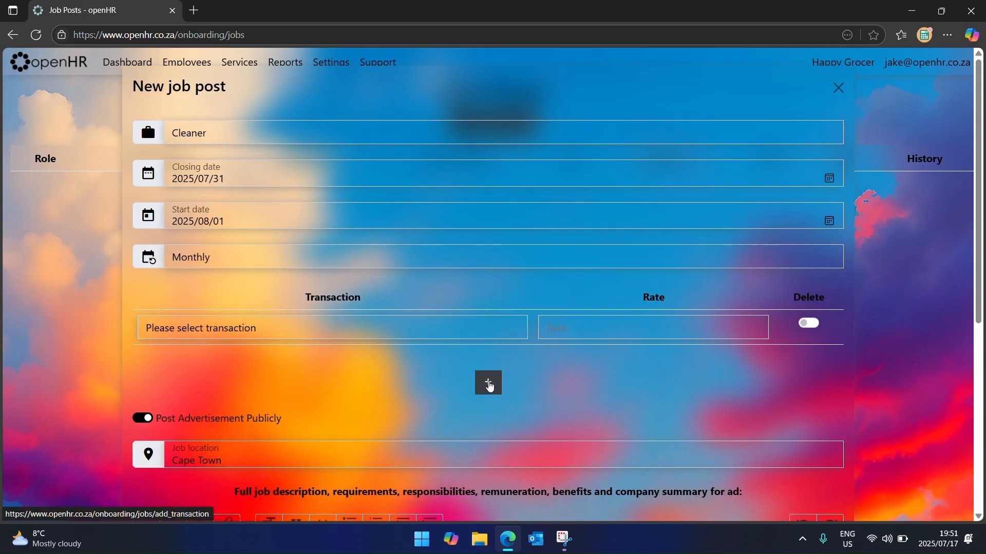
pyautogui.click(490, 382)
pyautogui.click(420, 332)
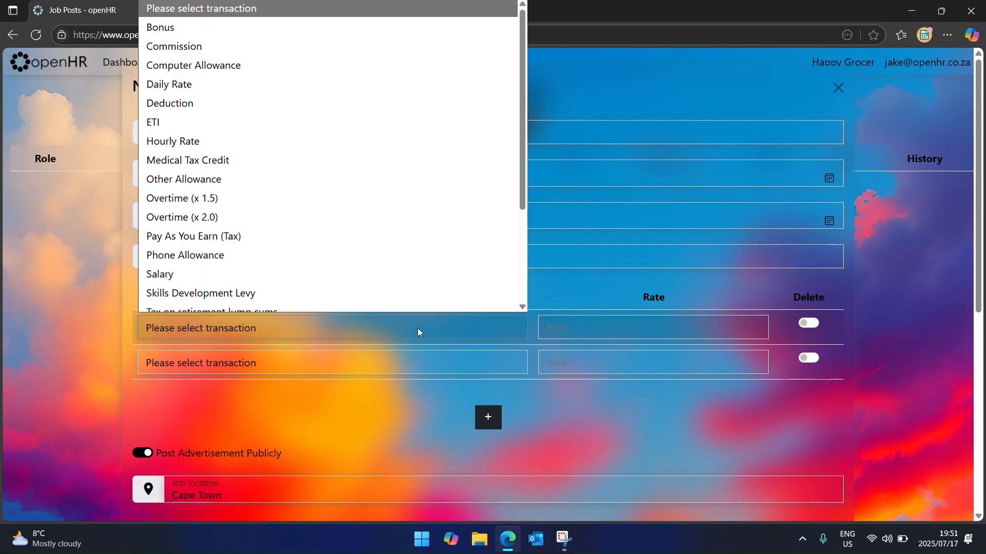
pyautogui.click(267, 264)
pyautogui.click(302, 374)
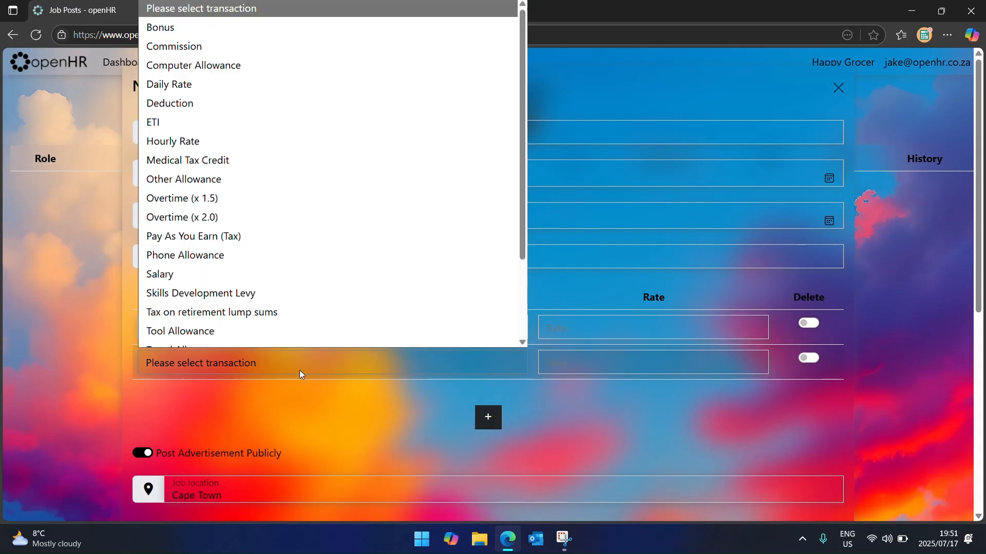
pyautogui.scroll(-1, 257, 256)
pyautogui.click(254, 243)
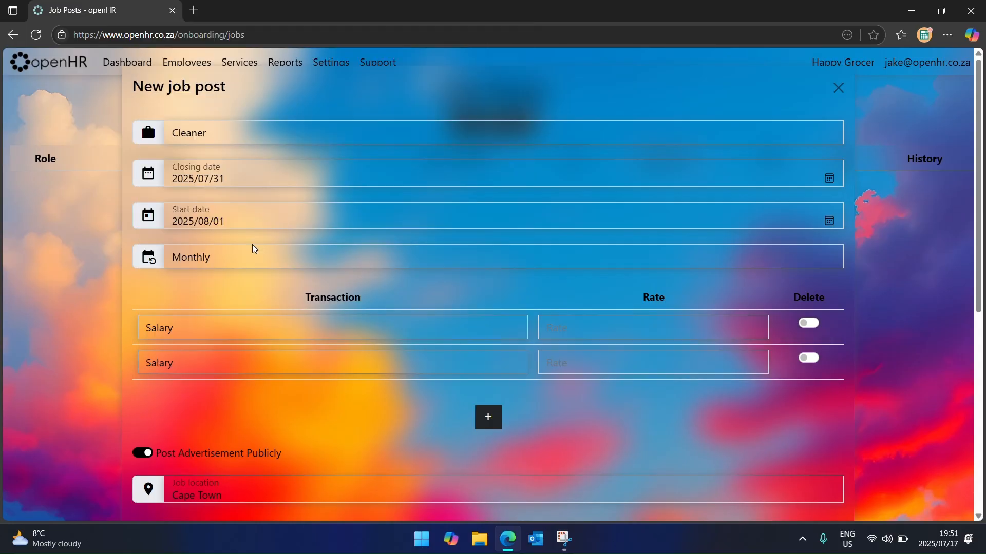
# Enter rates of 5000 and 10000 for the two Salary lines, and start editing the ad's full job description.
pyautogui.click(578, 329)
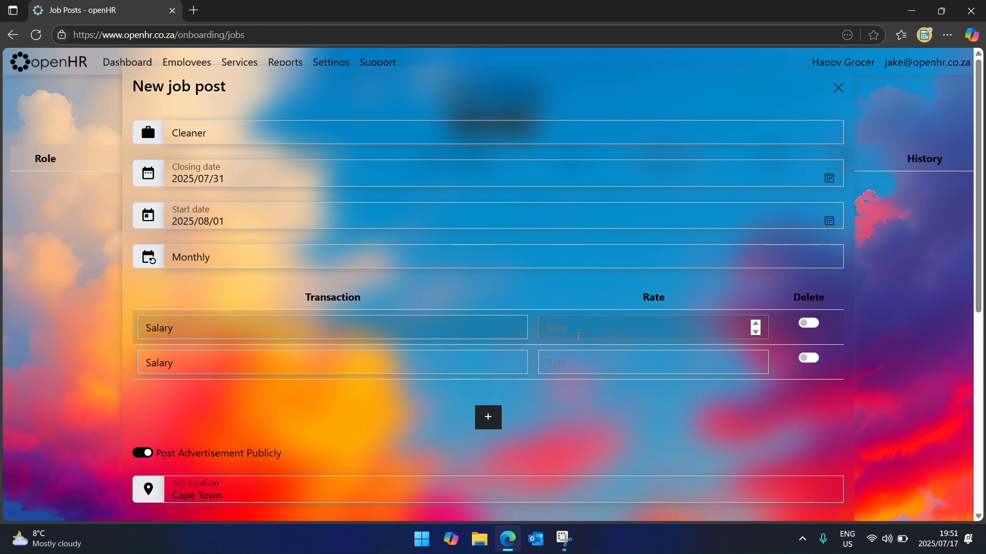
pyautogui.write('5000')
pyautogui.click(585, 365)
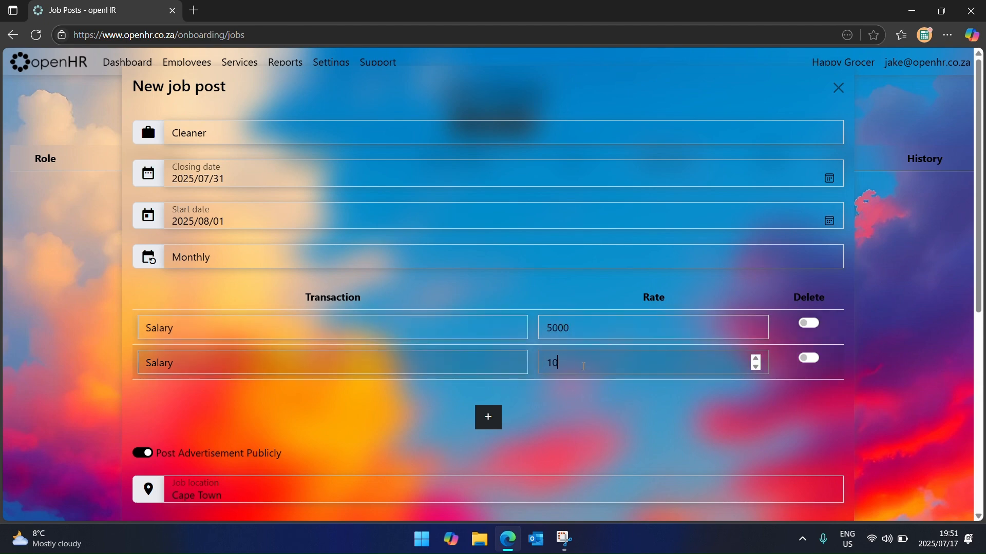
pyautogui.scroll(-3, 577, 385)
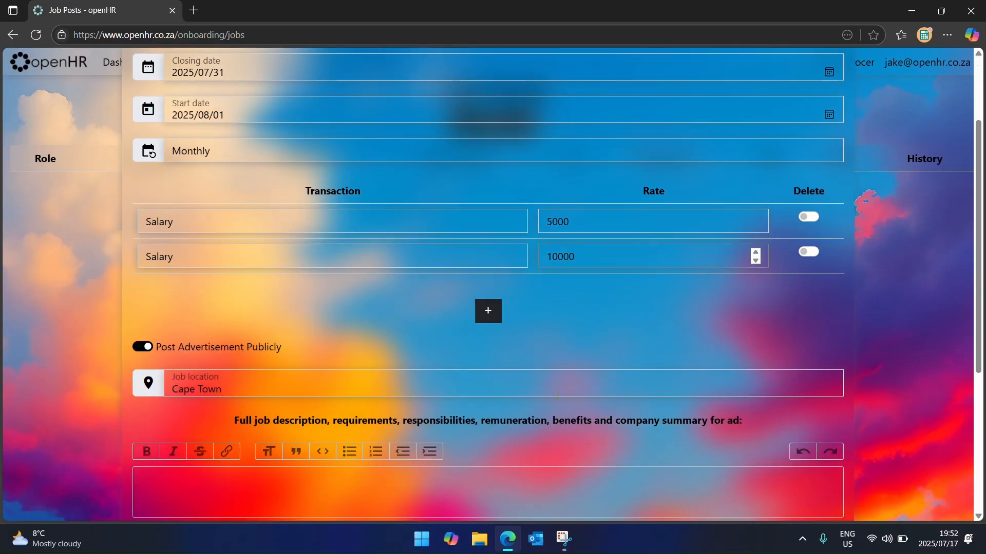
pyautogui.scroll(-3, 539, 411)
pyautogui.click(489, 331)
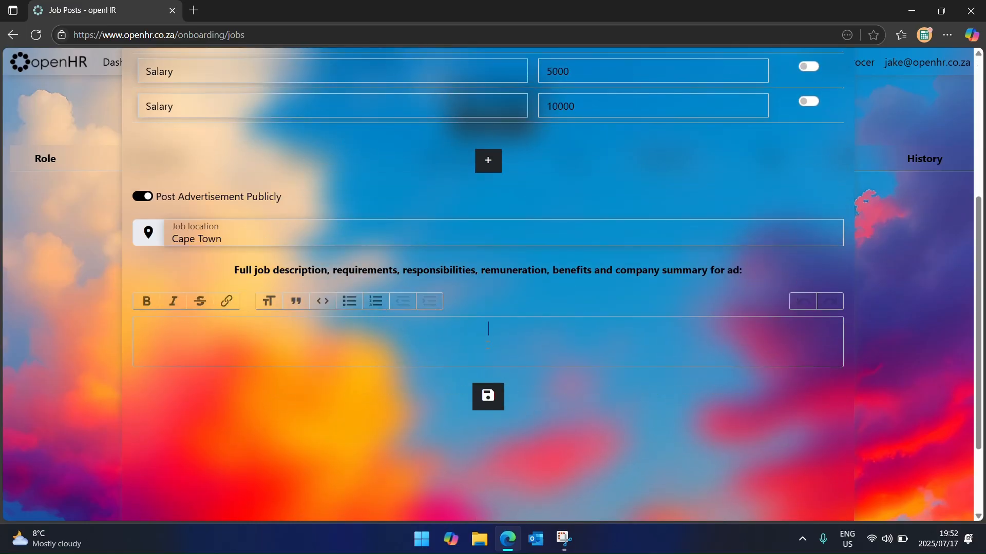
pyautogui.write('More information about the ad')
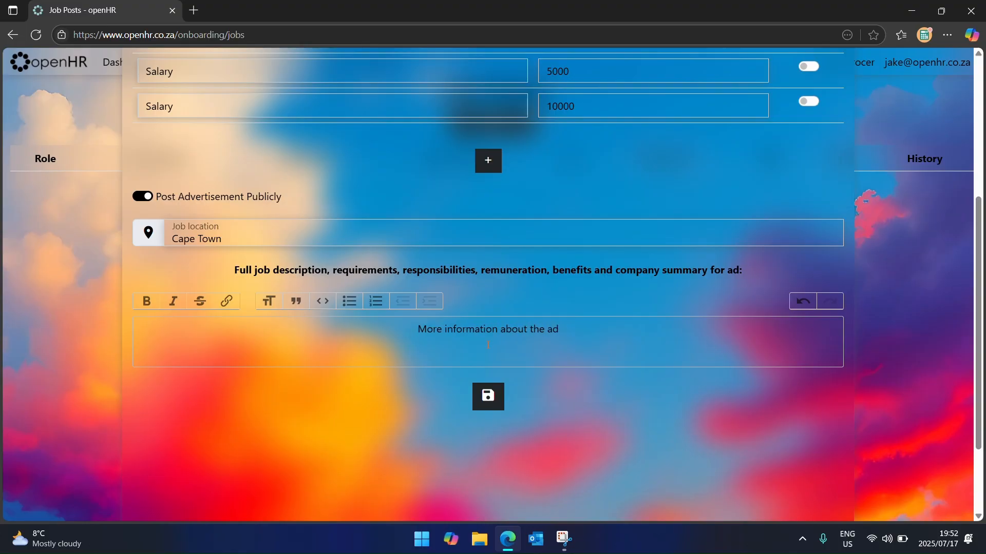
pyautogui.hotkey('ctrl', 'a')
pyautogui.press('BackSpace')
# Write the heading "Company Description" in the ad's job description and make it bold.
pyautogui.write('Com')
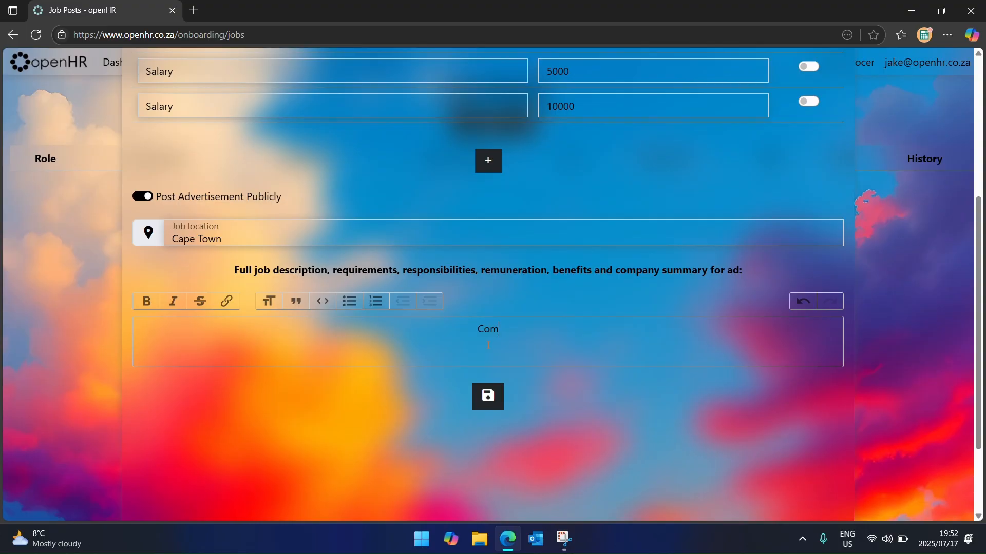
pyautogui.write('pany Description')
pyautogui.hotkey('shift', 'Left')
pyautogui.hotkey('shift', 'Left')
pyautogui.hotkey('shift', 'Left')
pyautogui.hotkey('shift', 'Left')
pyautogui.hotkey('shift', 'Left')
pyautogui.hotkey('shift', 'Left')
pyautogui.hotkey('shift', 'Left')
pyautogui.hotkey('shift', 'Left')
pyautogui.hotkey('shift', 'Left')
pyautogui.hotkey('shift', 'Left')
pyautogui.hotkey('shift', 'Left')
pyautogui.hotkey('shift', 'Left')
pyautogui.hotkey('shift', 'Left')
pyautogui.hotkey('shift', 'Left')
pyautogui.hotkey('shift', 'Left')
pyautogui.hotkey('shift', 'Left')
pyautogui.hotkey('shift', 'Left')
pyautogui.hotkey('shift', 'Left')
pyautogui.hotkey('shift', 'Left')
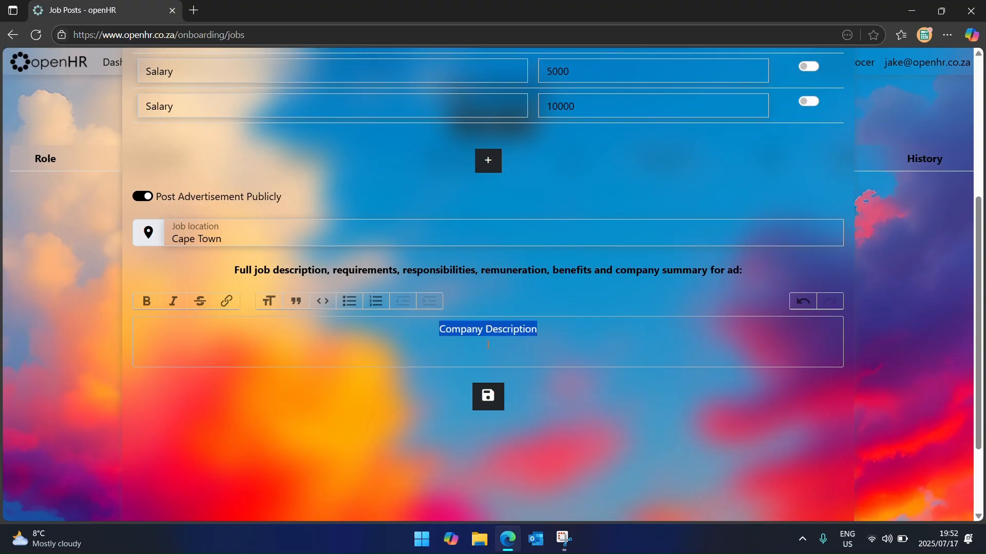
pyautogui.hotkey('ctrl', 'b')
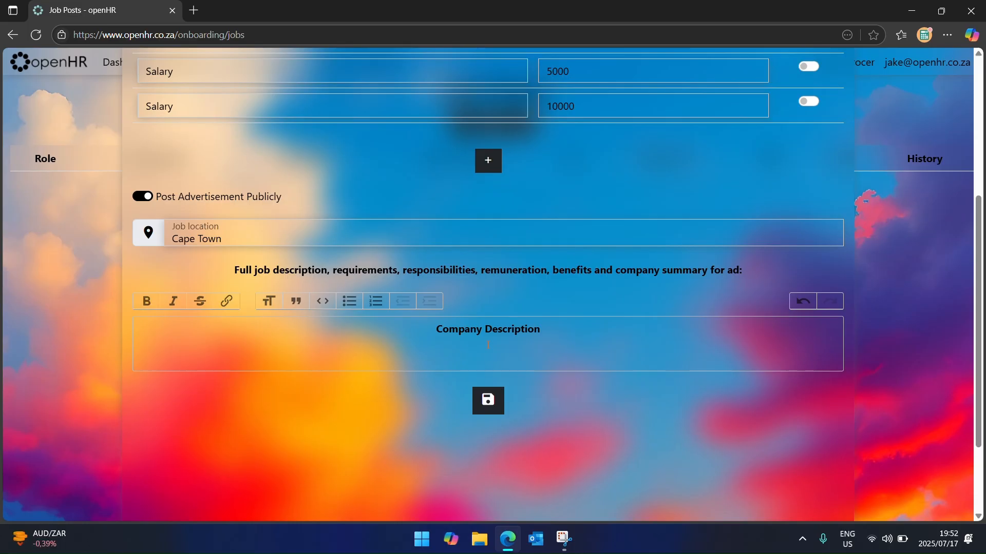
# Add "Grocer in Cape Town" below the Company Description heading, followed by a bold "Role" heading.
pyautogui.write('Grocer in Cape Town')
pyautogui.press('Return')
pyautogui.hotkey('ctrl', 'b')
pyautogui.write('Role')
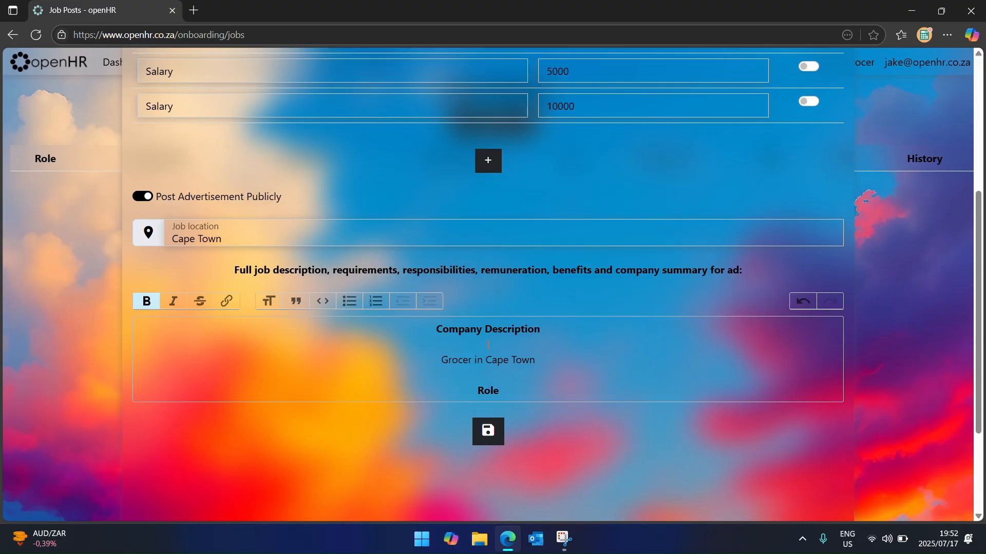
# Enter "Cashier" in regular text under the Role heading and save the job post.
pyautogui.press('Return')
pyautogui.write('Cashier')
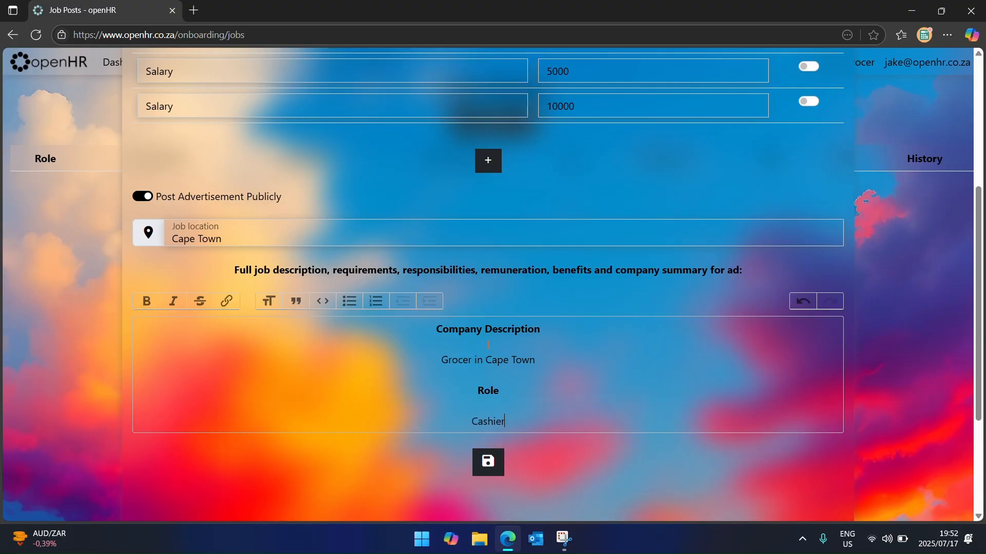
pyautogui.press('Return')
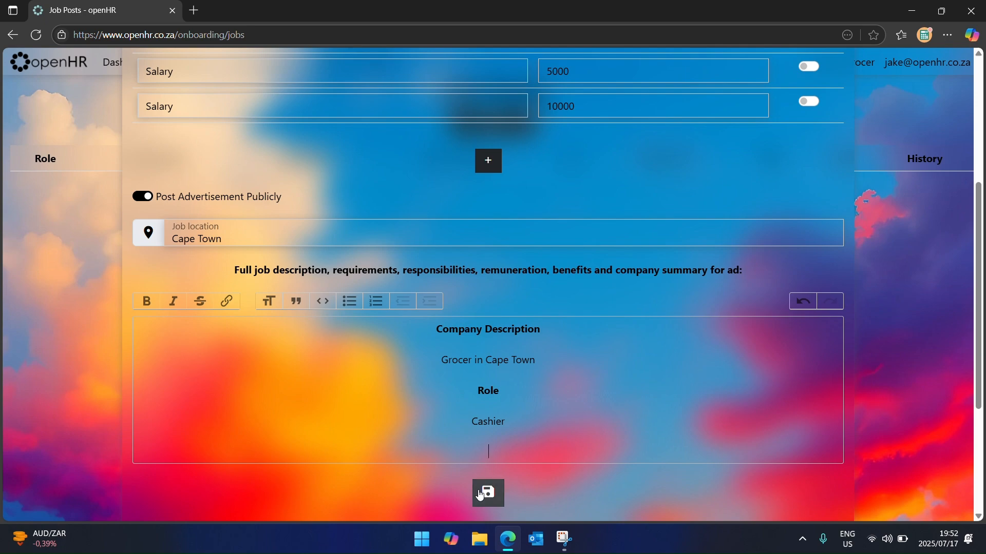
pyautogui.scroll(-3, 520, 461)
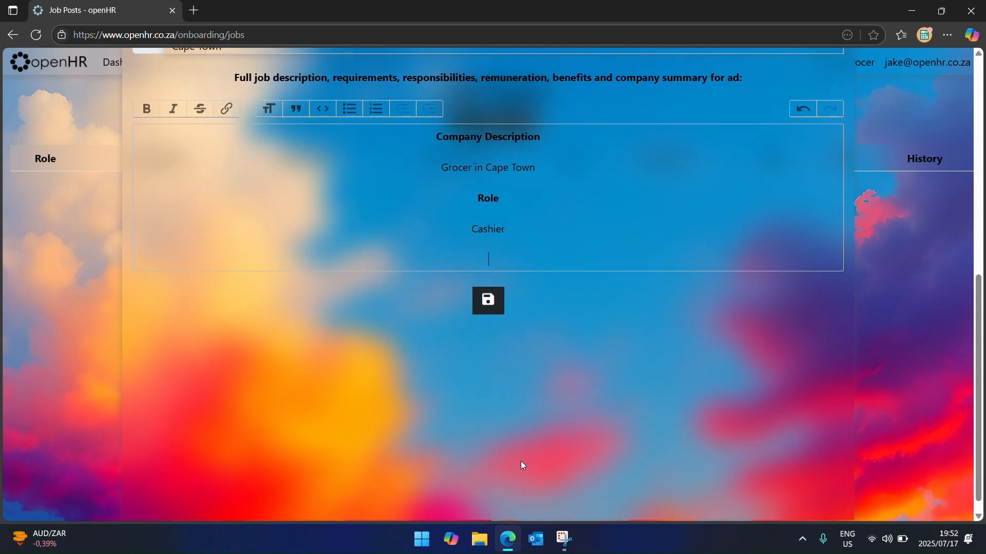
pyautogui.click(486, 307)
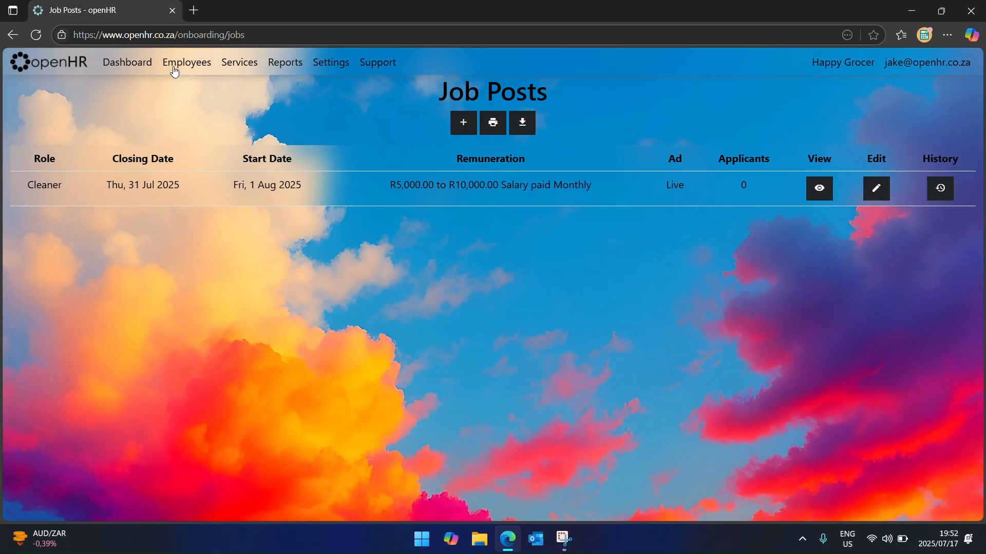
# Go back to the onboarding console and open the Cleaner listing from the company's job ads.
pyautogui.click(24, 59)
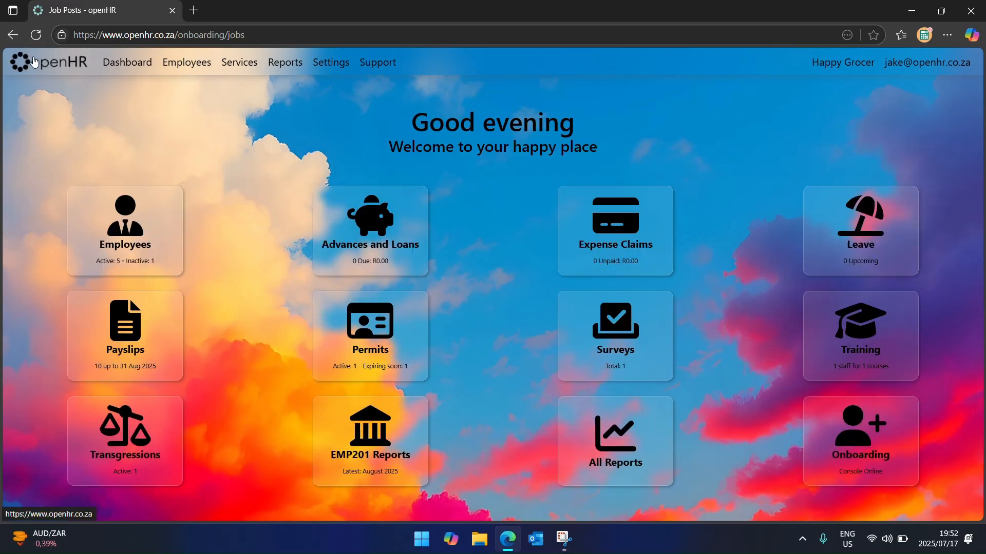
pyautogui.click(855, 459)
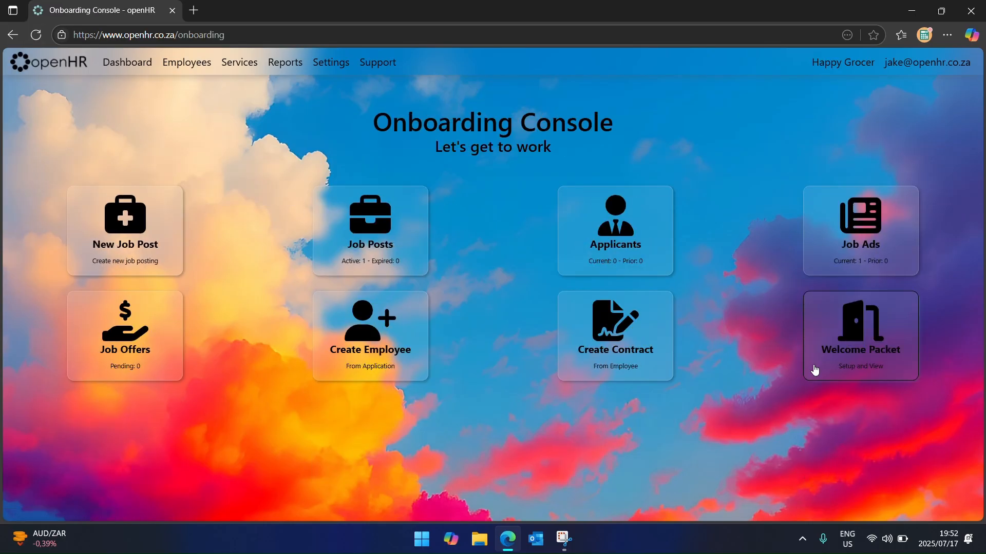
pyautogui.click(861, 251)
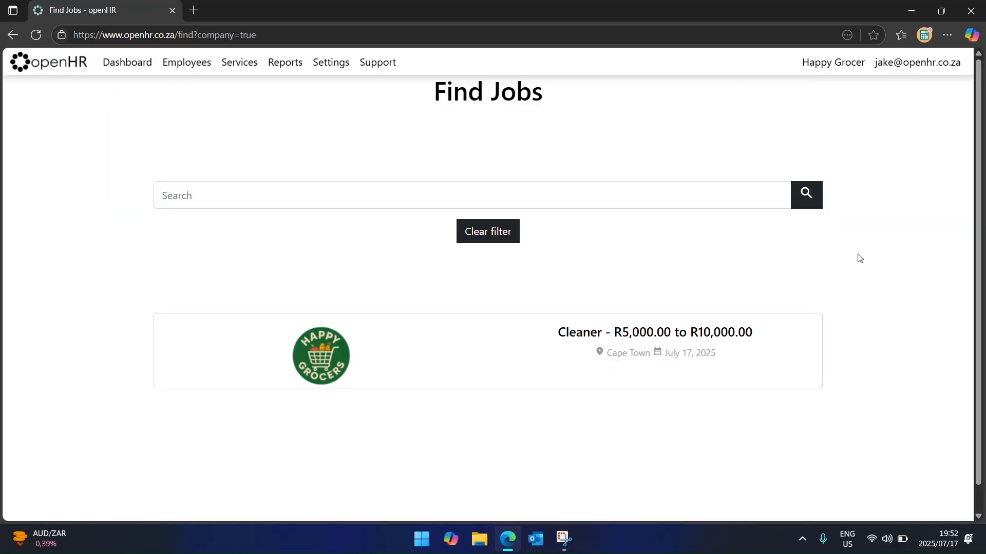
pyautogui.click(497, 344)
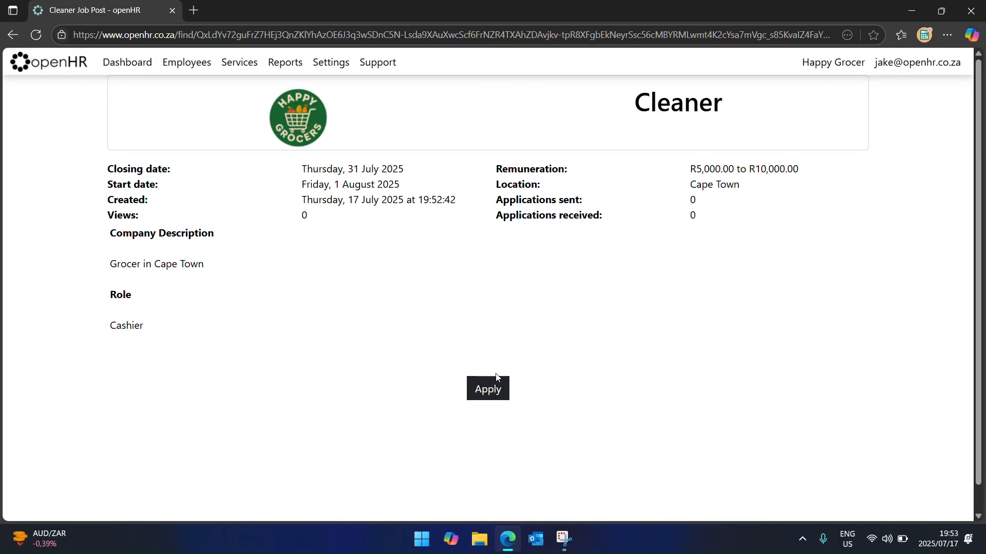
# Apply to the Cleaner post by submitting the candidate's email address for the application form link.
pyautogui.click(487, 390)
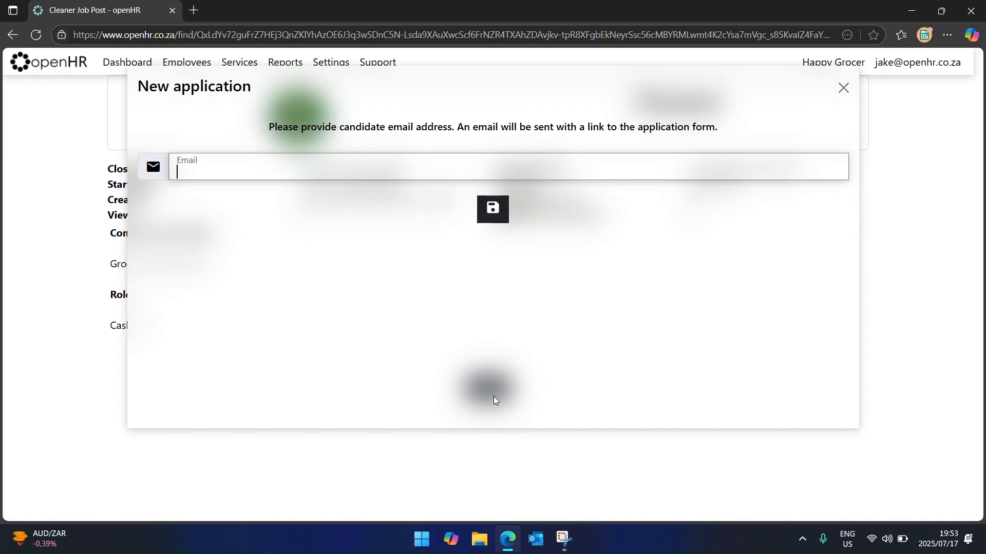
pyautogui.press('Tab')
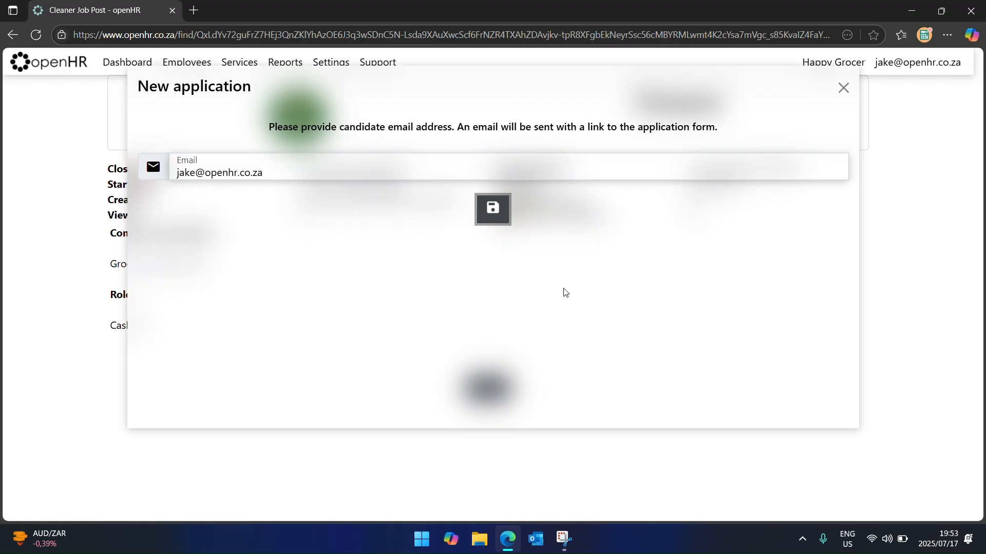
pyautogui.click(493, 208)
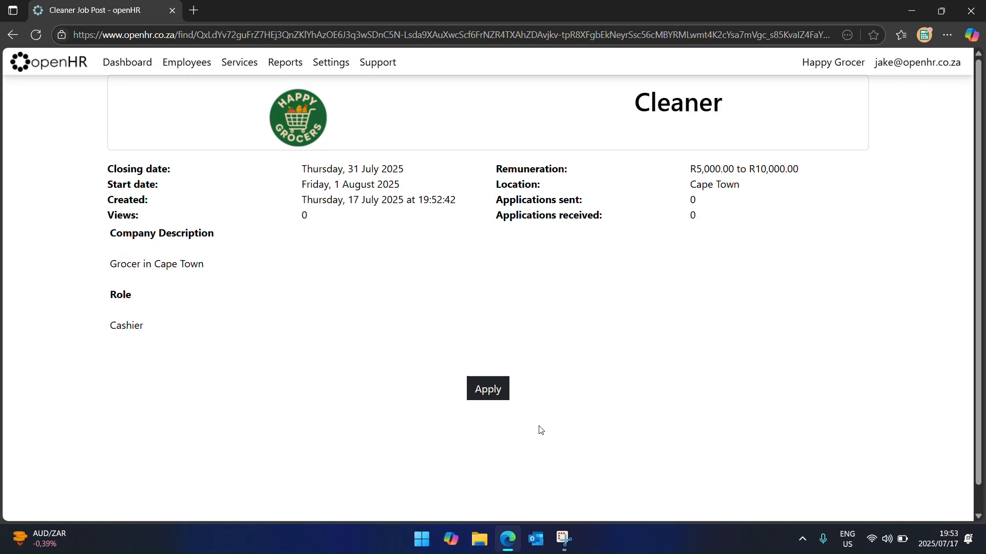
# Switch to Outlook, open the Cleaner job application email and follow its link to the application form.
pyautogui.click(542, 543)
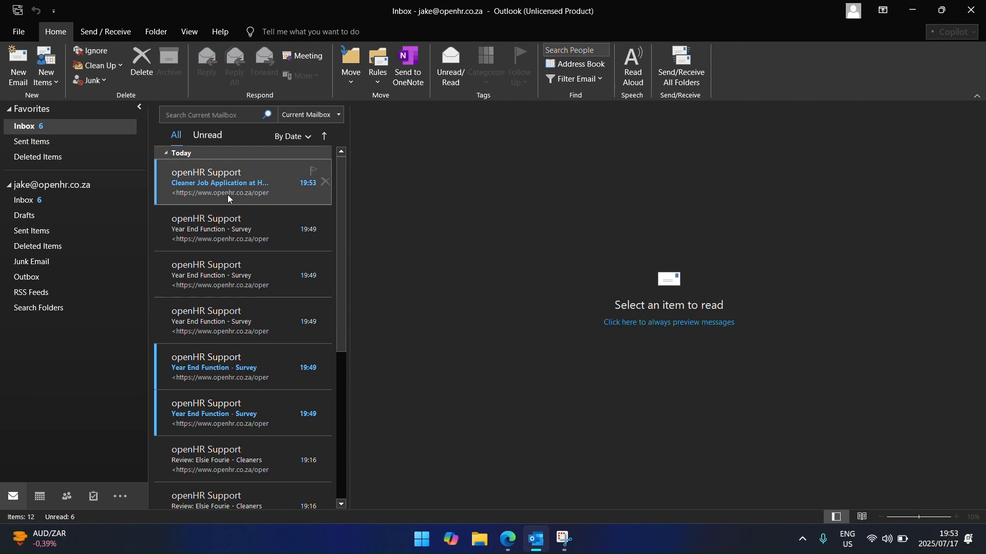
pyautogui.click(226, 194)
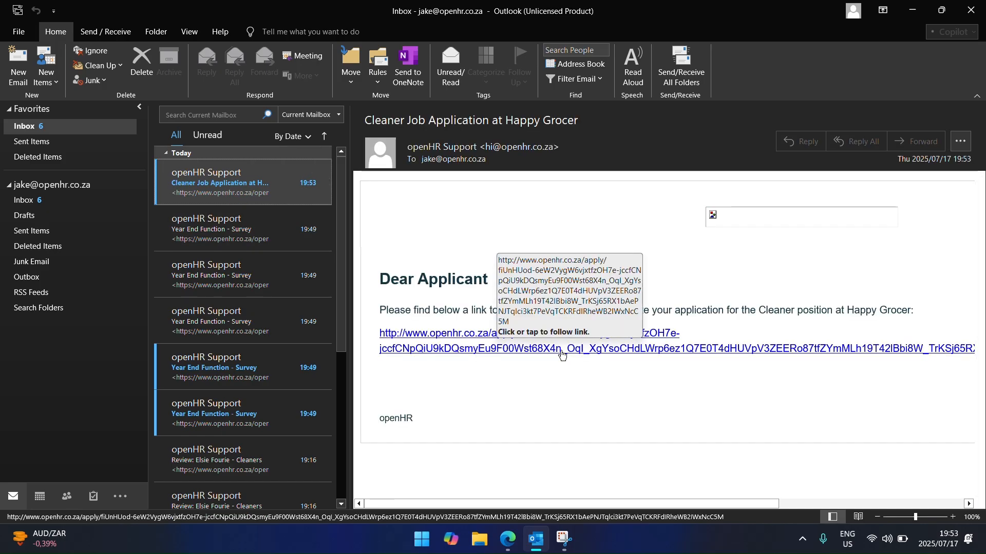
pyautogui.click(547, 381)
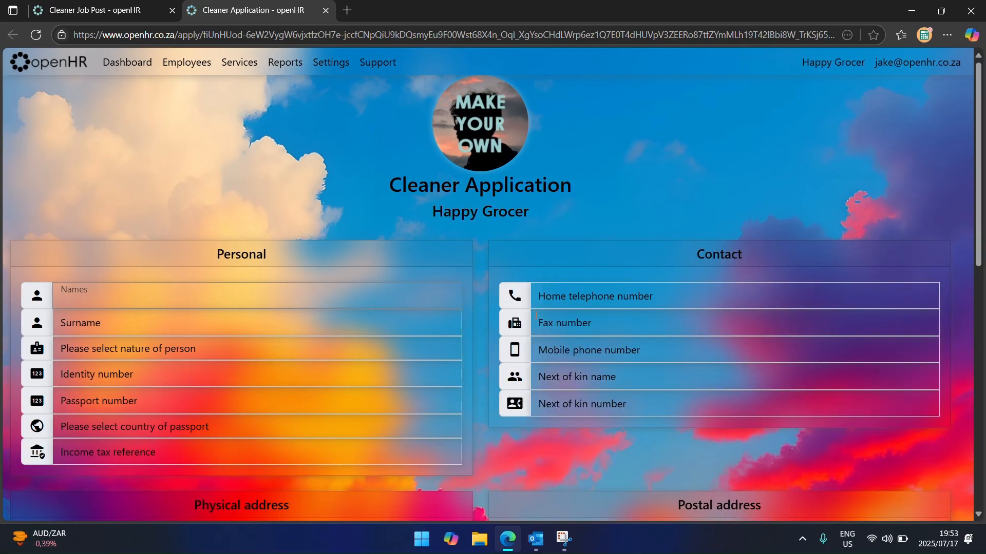
# Enter the applicant's first name and surname, and set the nature of person to "Individual with an identity or passport number".
pyautogui.scroll(-13, 347, 353)
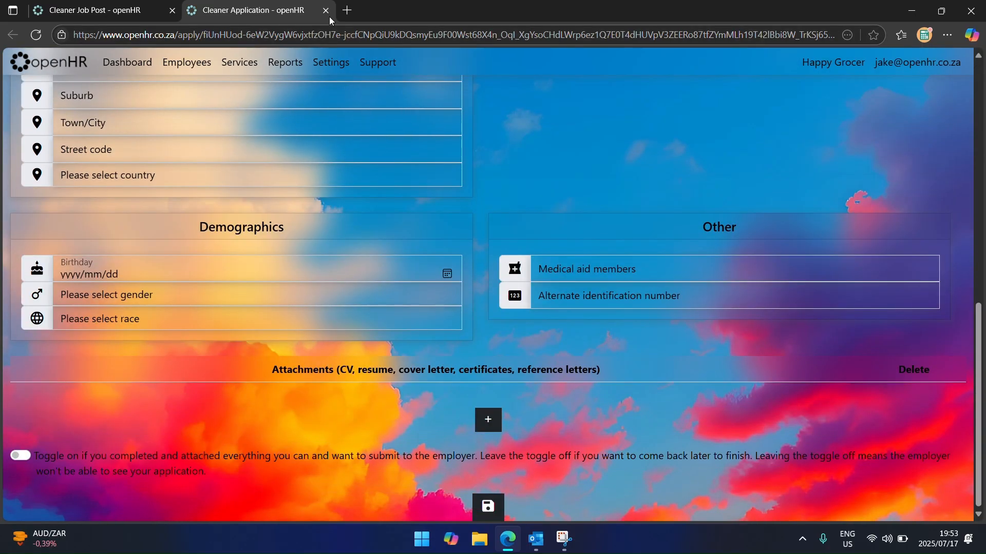
pyautogui.scroll(1, 358, 264)
pyautogui.scroll(12, 358, 264)
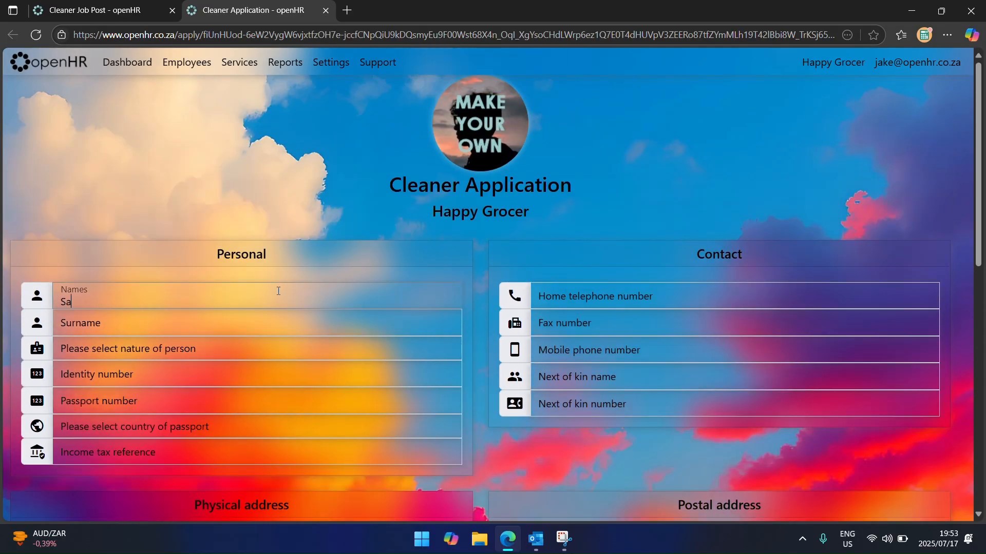
pyautogui.write('h')
pyautogui.press('Tab')
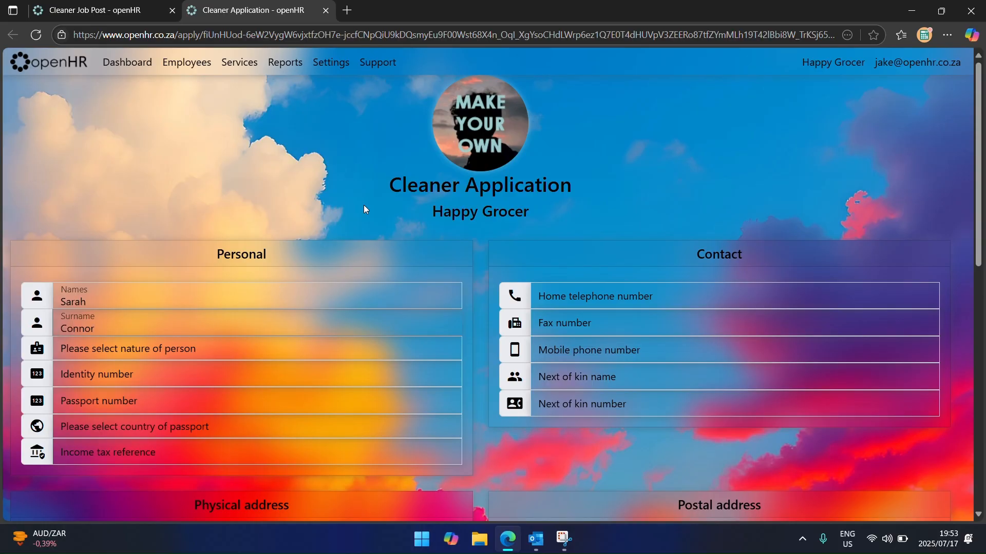
pyautogui.click(307, 355)
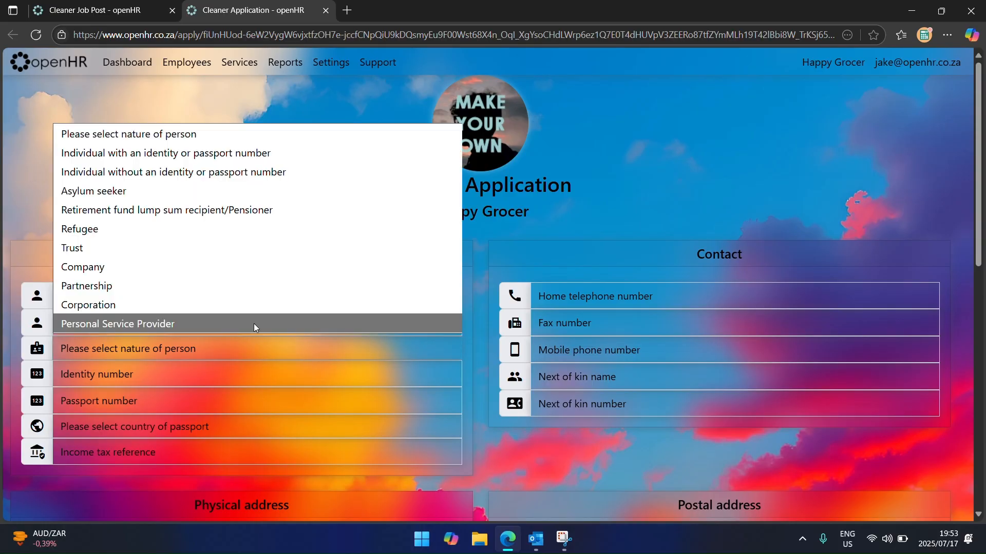
pyautogui.click(185, 153)
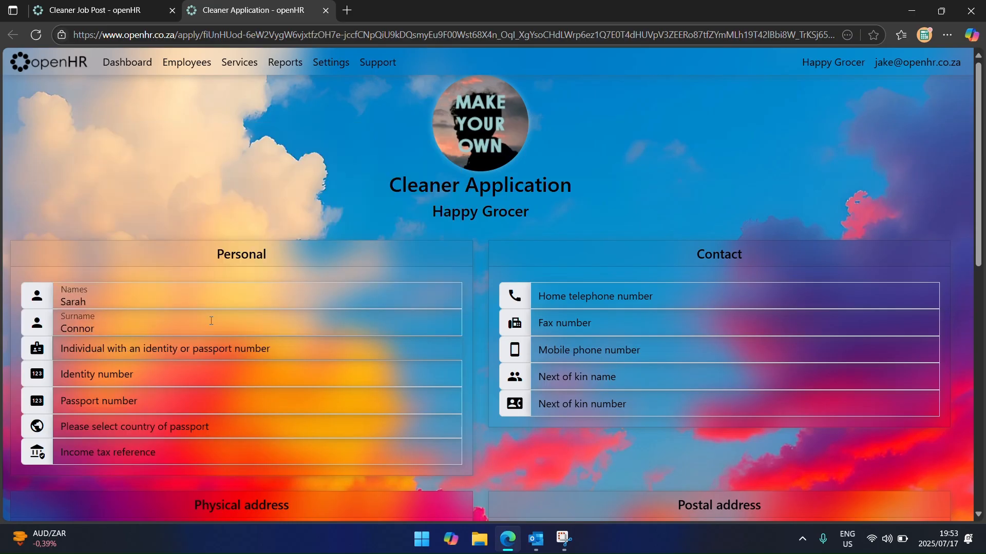
# Mark the Cleaner application as completed for submission to the employer and save it.
pyautogui.scroll(-10, 214, 313)
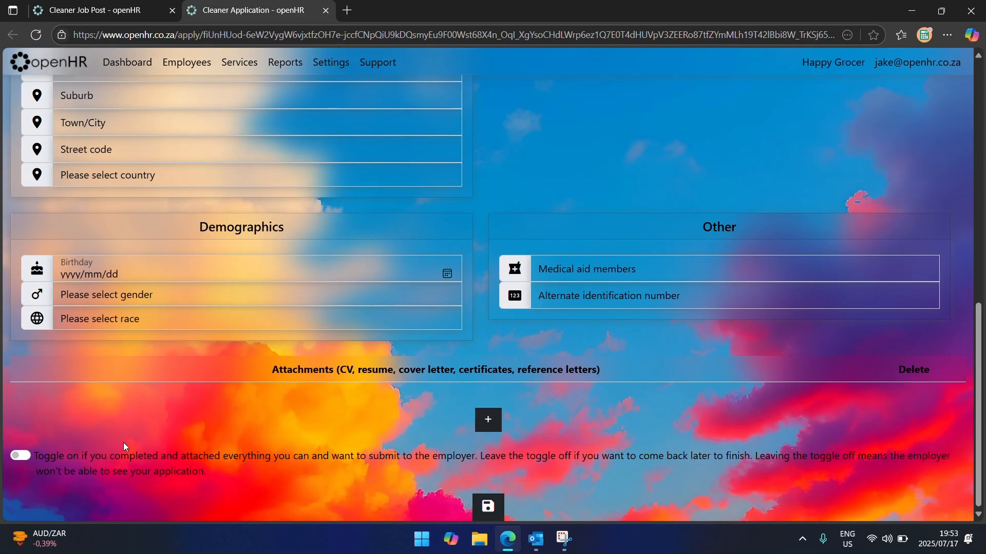
pyautogui.click(20, 456)
pyautogui.click(496, 502)
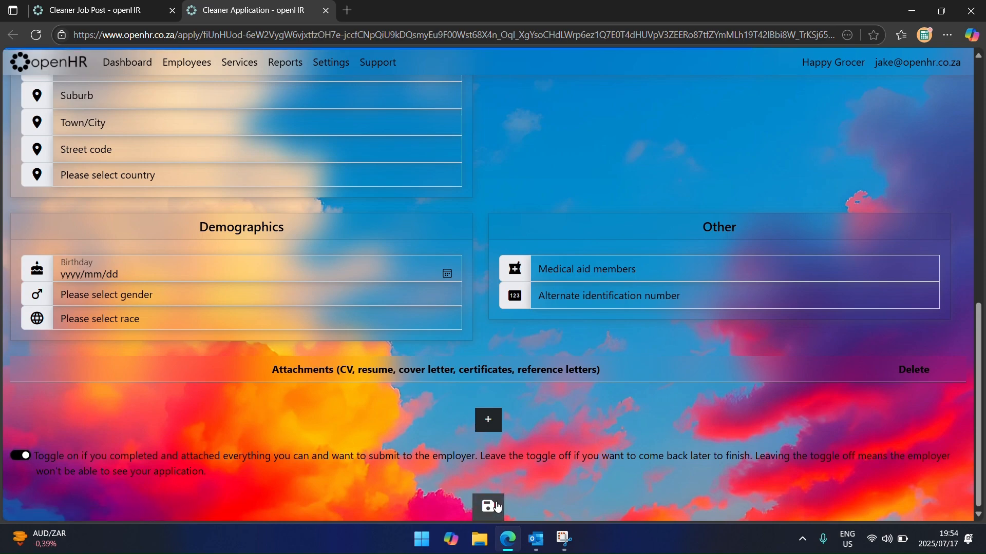
# Close the application form and return to the onboarding console through the dashboard.
pyautogui.click(325, 10)
pyautogui.click(114, 62)
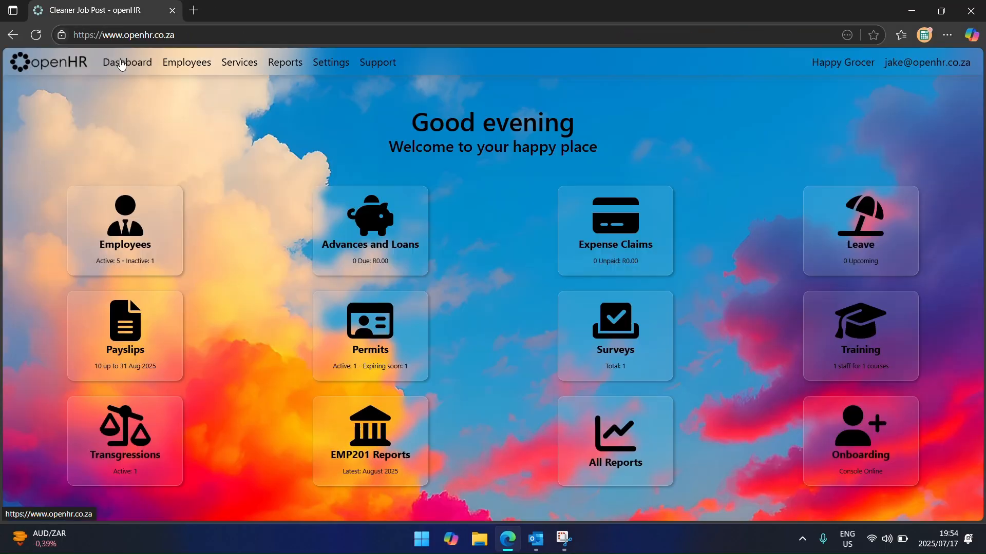
pyautogui.click(828, 440)
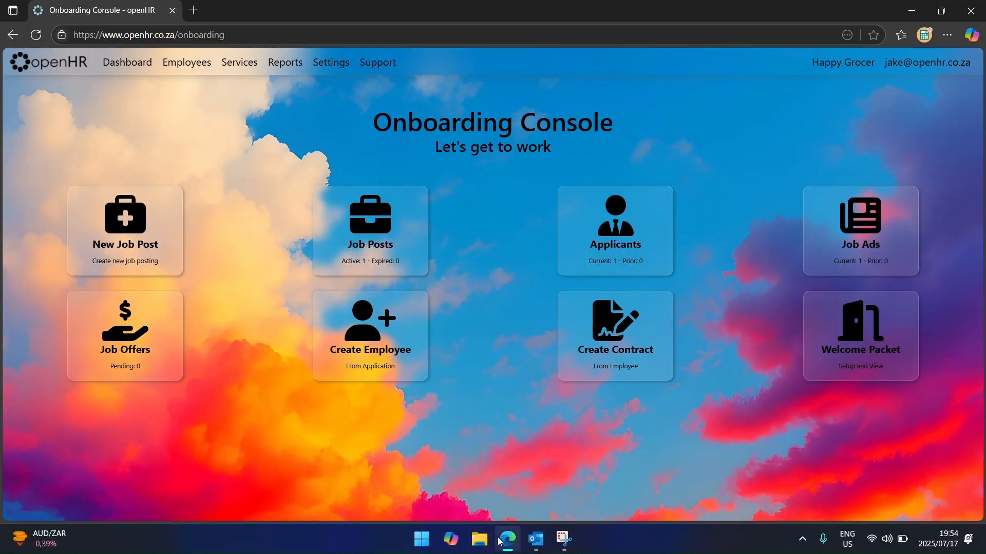
# Switch to Outlook, fetch new mail, read the "Cleaner Job Application Received" notification and close Outlook.
pyautogui.click(536, 540)
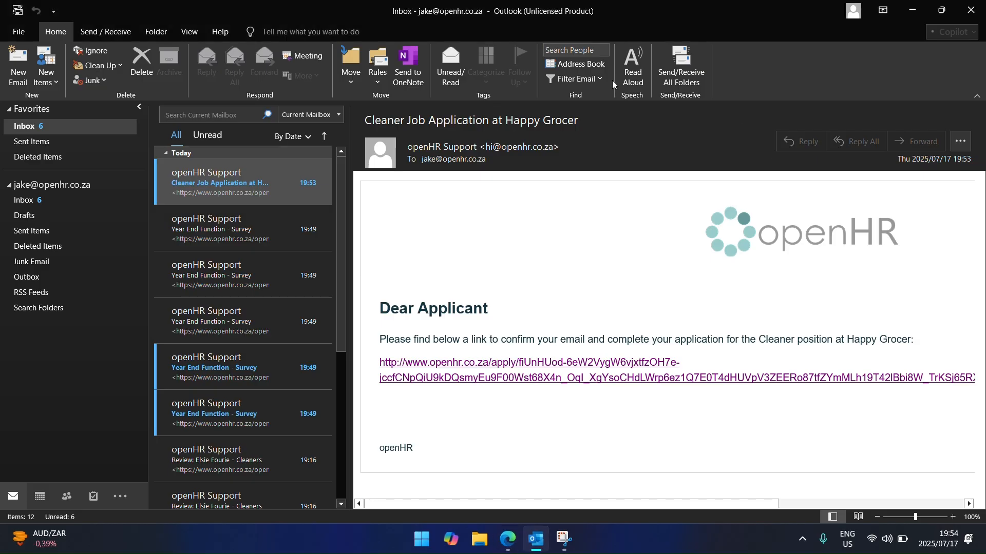
pyautogui.click(681, 67)
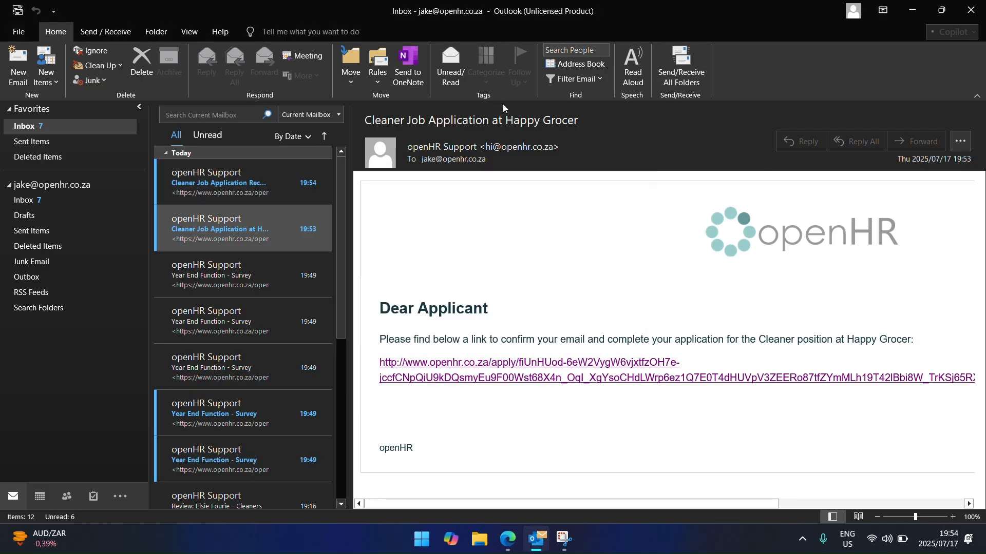
pyautogui.click(223, 184)
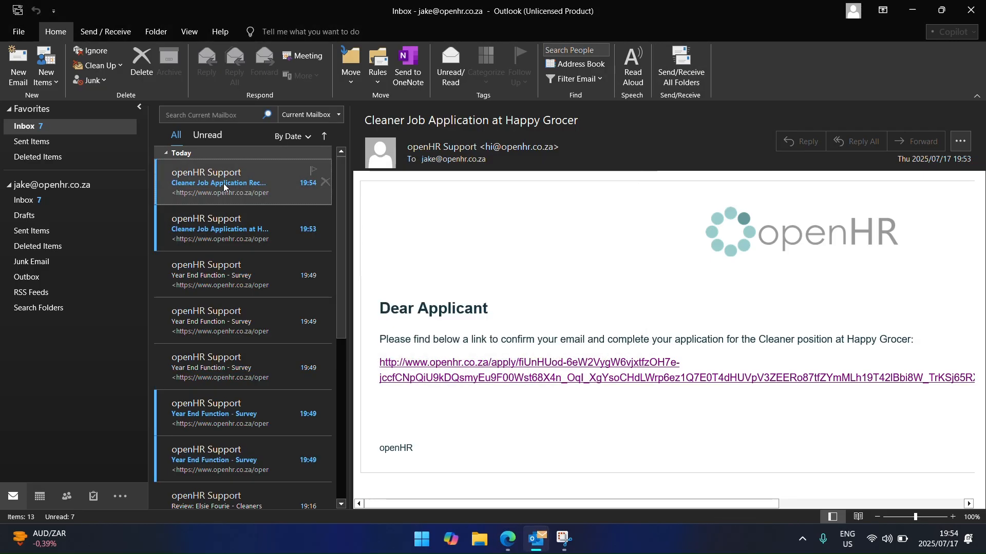
pyautogui.click(216, 239)
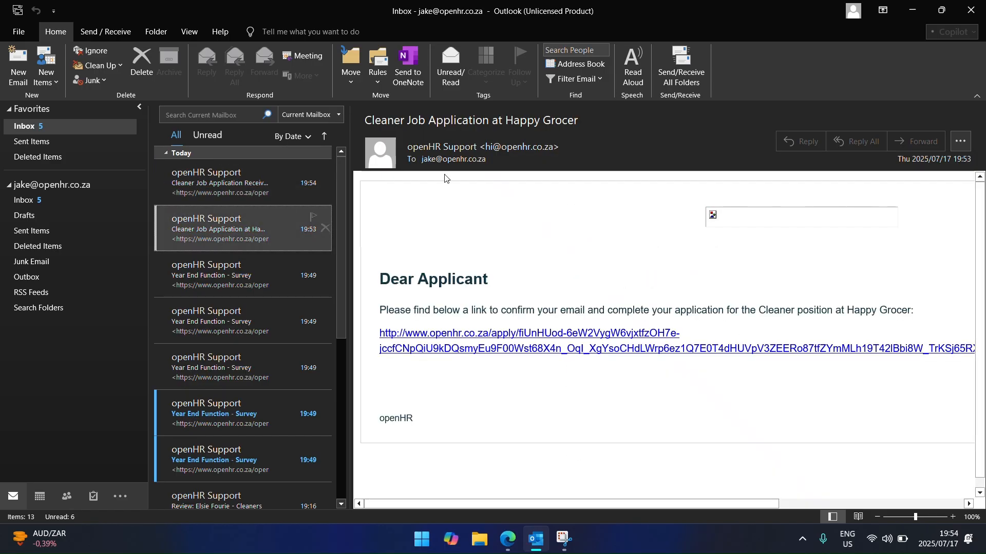
pyautogui.click(271, 173)
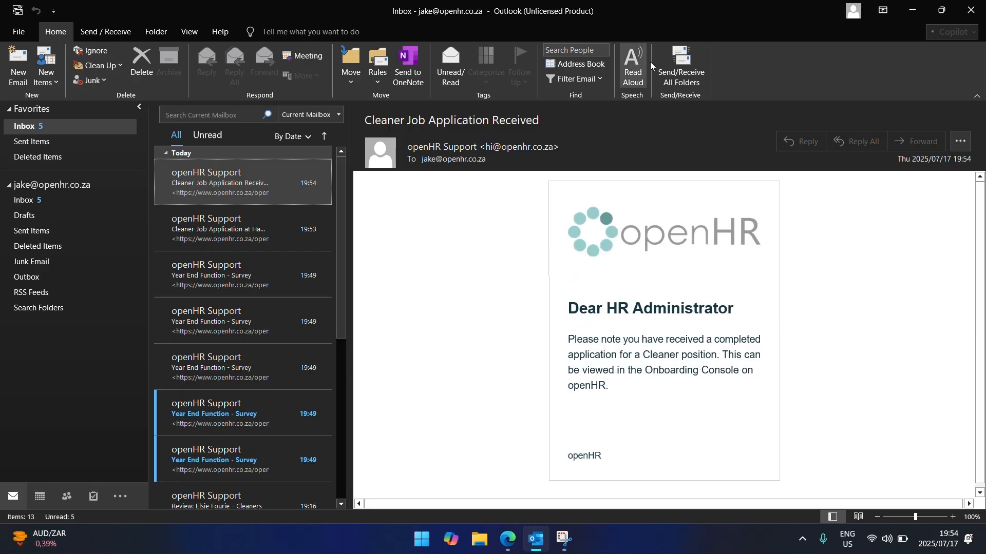
pyautogui.click(973, 10)
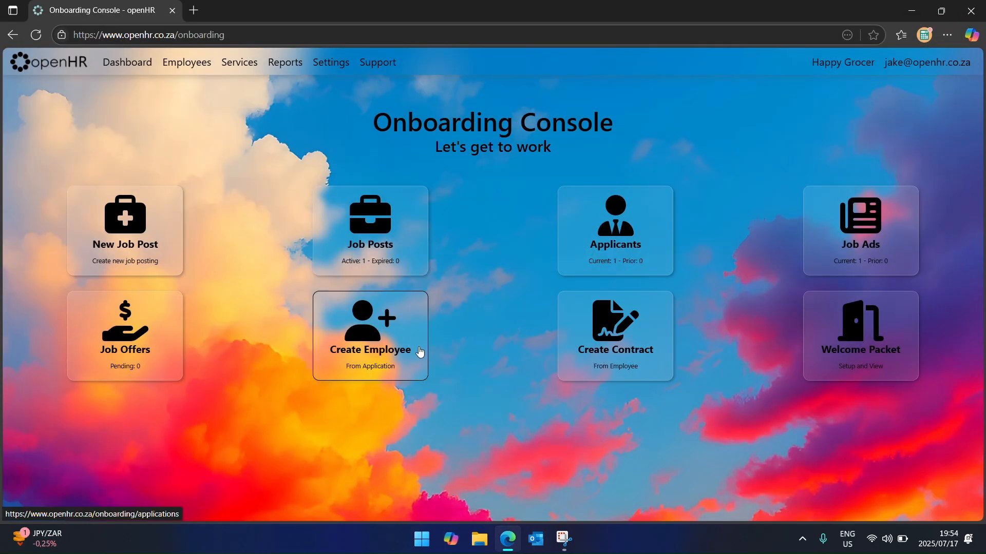
# Open the Cleaner applicant's application and review the profile, attachments and job post details.
pyautogui.click(625, 249)
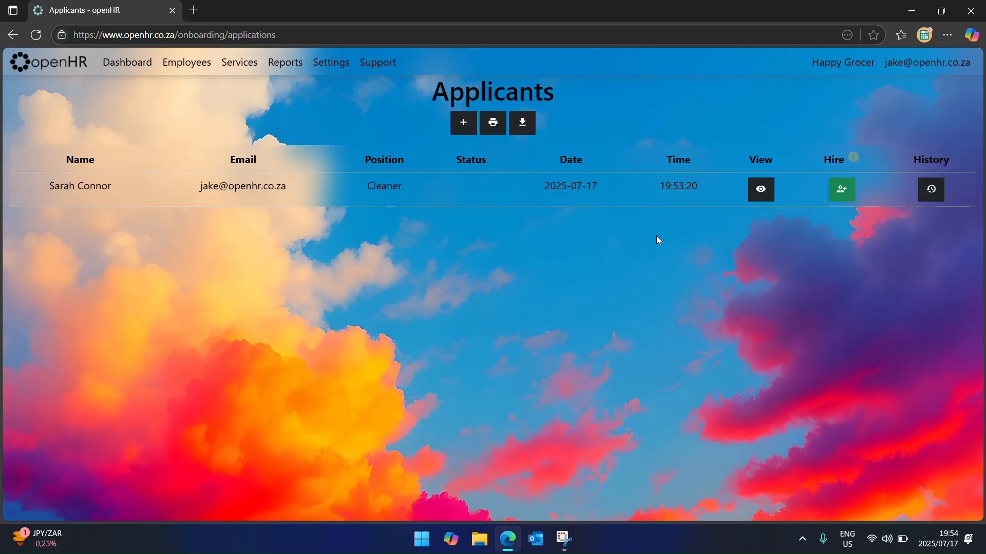
pyautogui.click(758, 189)
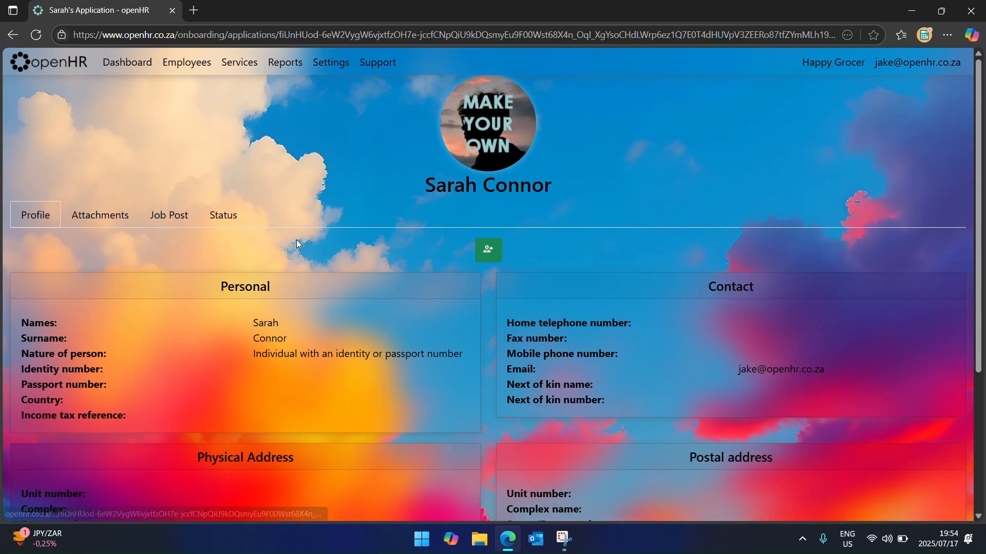
pyautogui.click(216, 216)
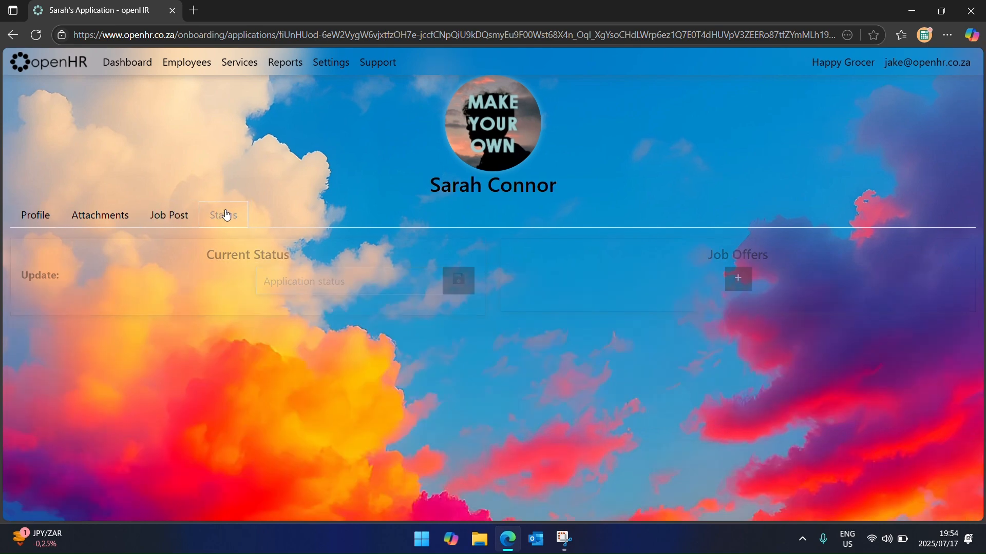
pyautogui.click(35, 216)
pyautogui.scroll(-4, 153, 325)
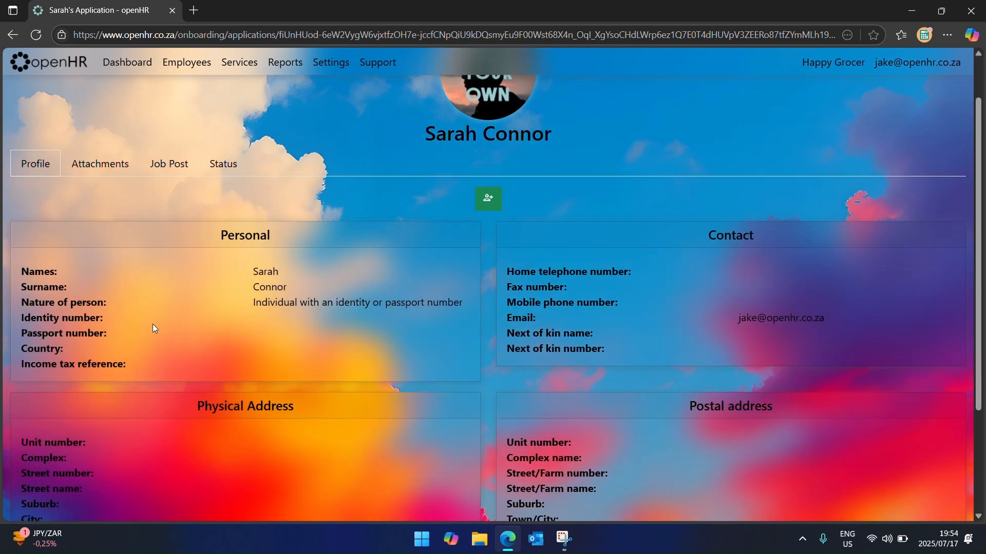
pyautogui.scroll(4, 156, 343)
pyautogui.click(100, 216)
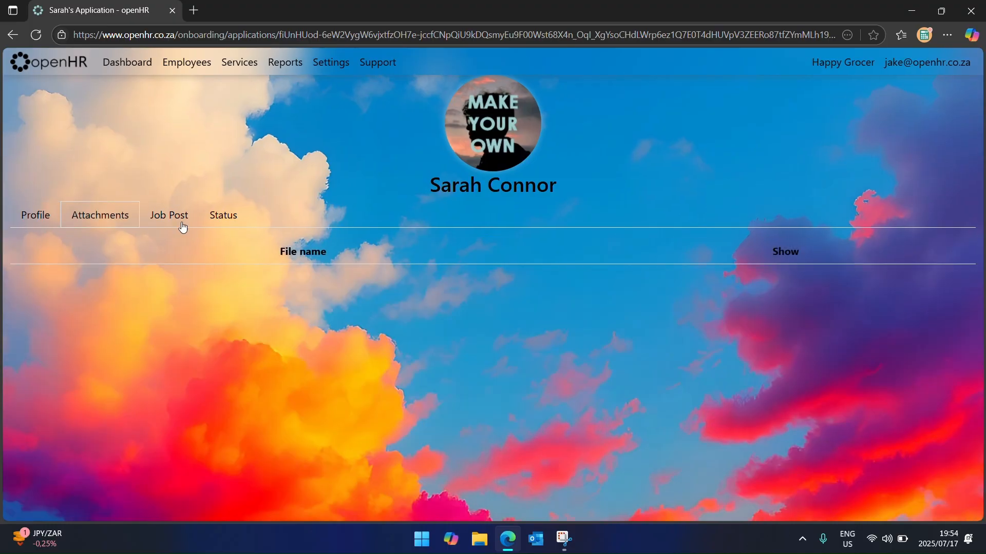
pyautogui.click(174, 216)
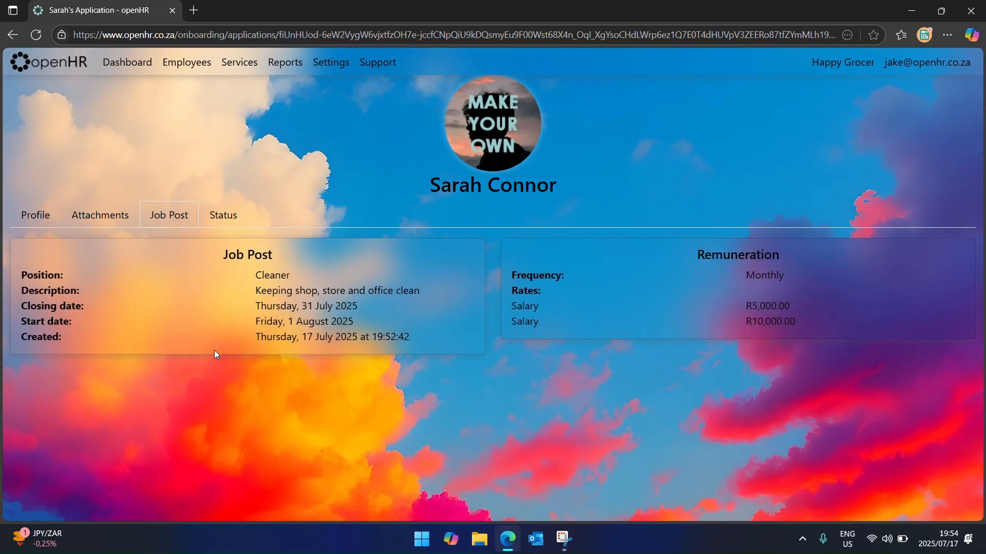
# Open the applicant's status, preview the new job offer letter and close it without sending.
pyautogui.click(224, 215)
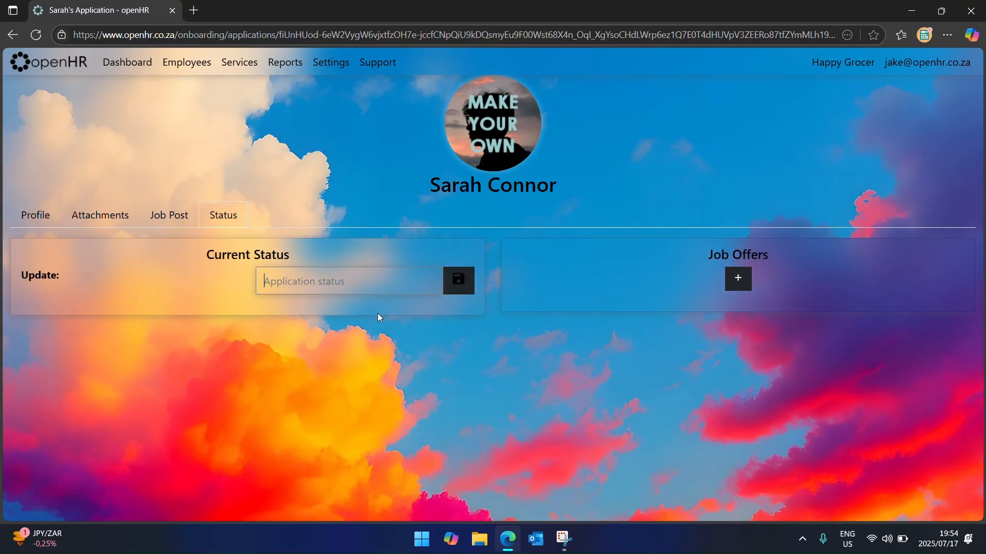
pyautogui.click(739, 280)
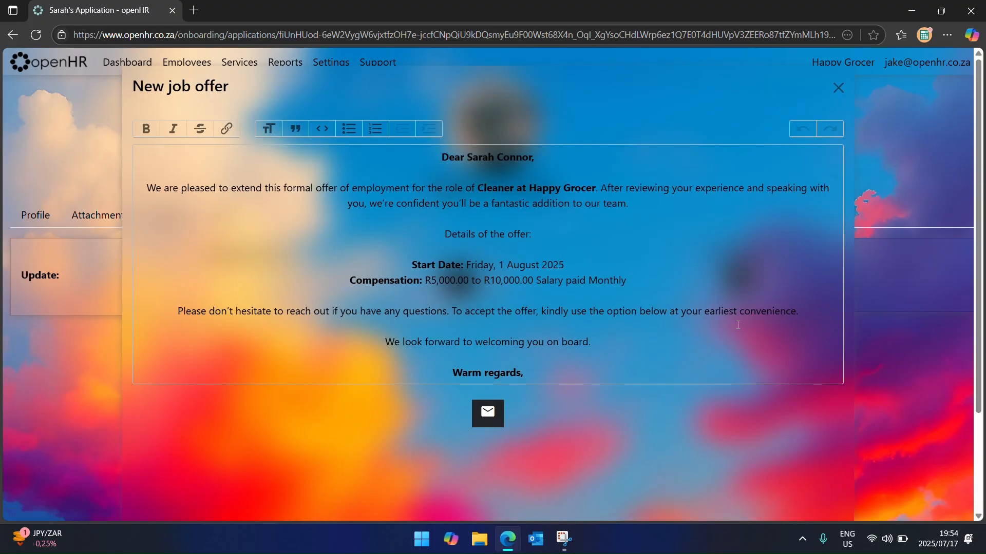
pyautogui.click(838, 88)
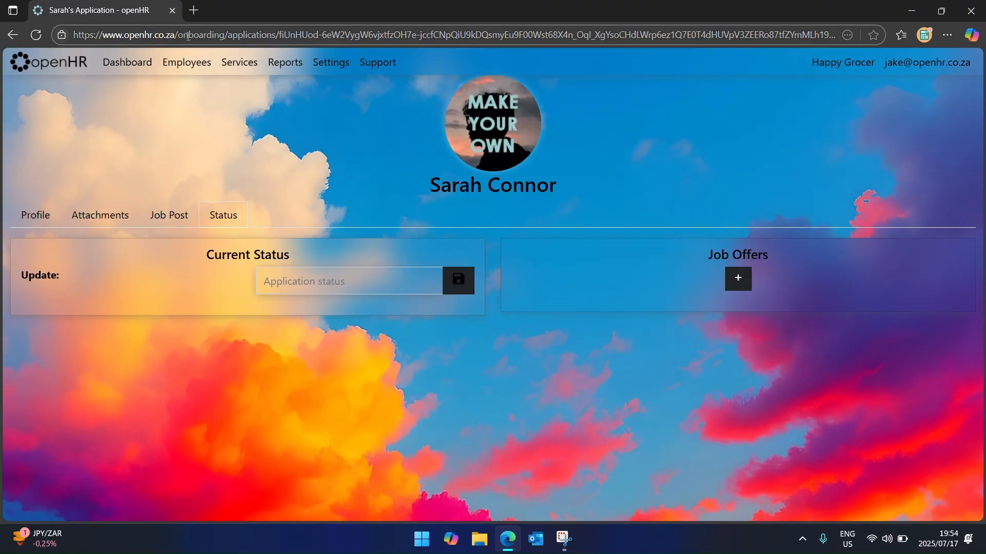
# Go back through the onboarding console to the applicants list and hire the Cleaner applicant.
pyautogui.click(128, 62)
pyautogui.click(955, 455)
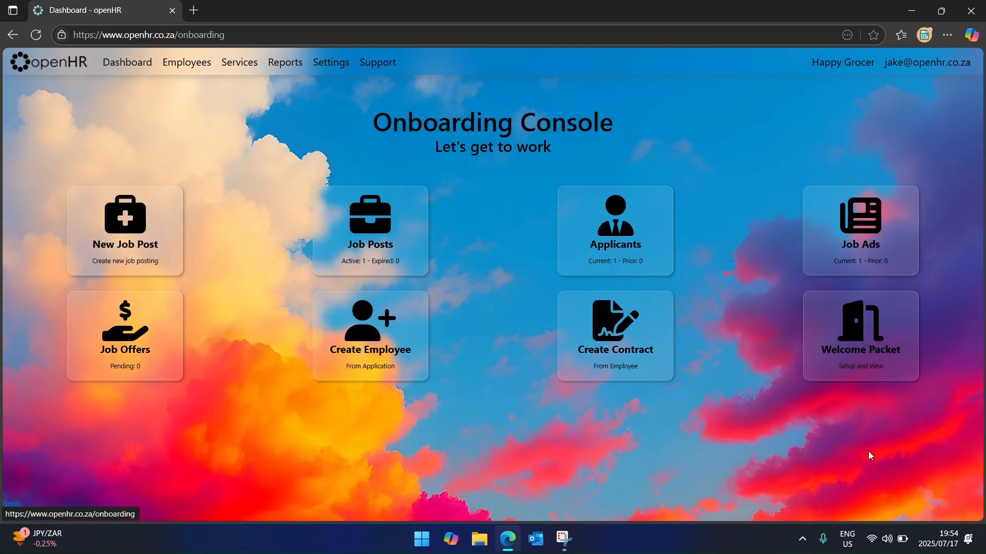
pyautogui.click(623, 234)
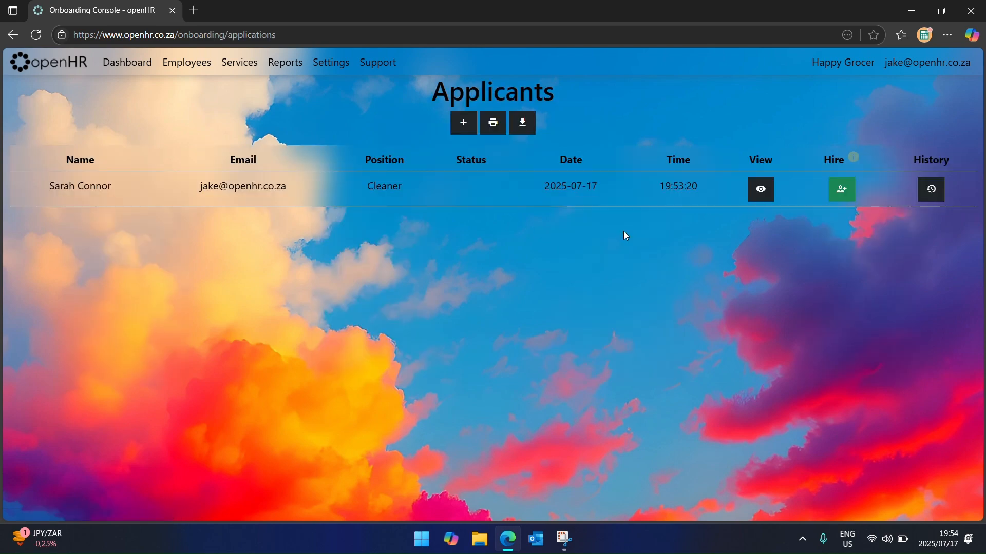
pyautogui.click(841, 190)
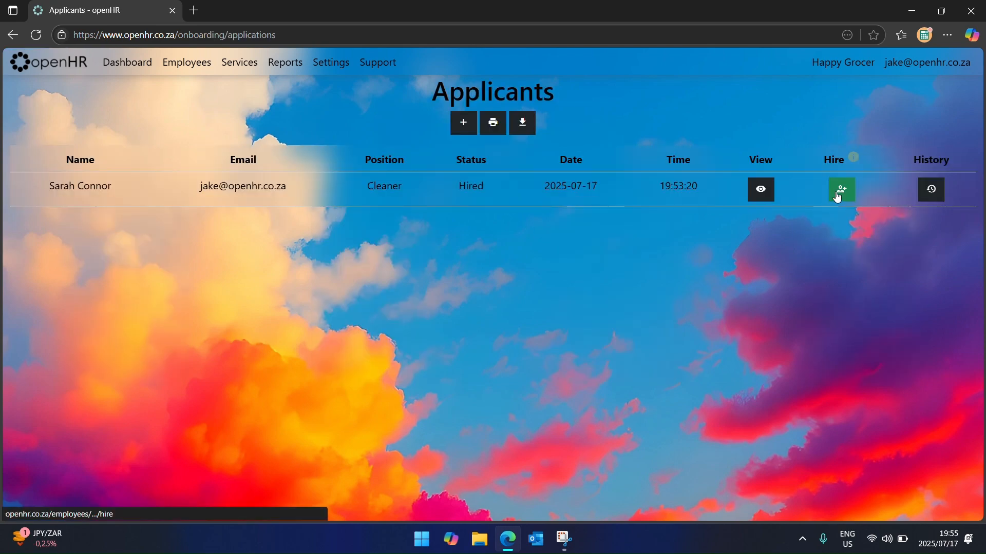
# Look through the hired applicant's employee form, including the job and bank sections, and close it without saving.
pyautogui.scroll(-15, 453, 304)
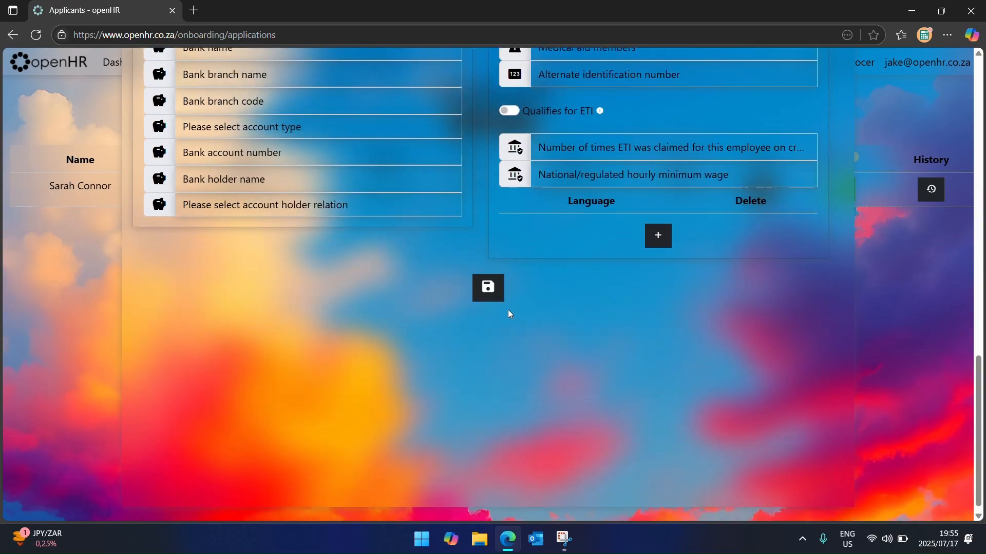
pyautogui.scroll(6, 660, 283)
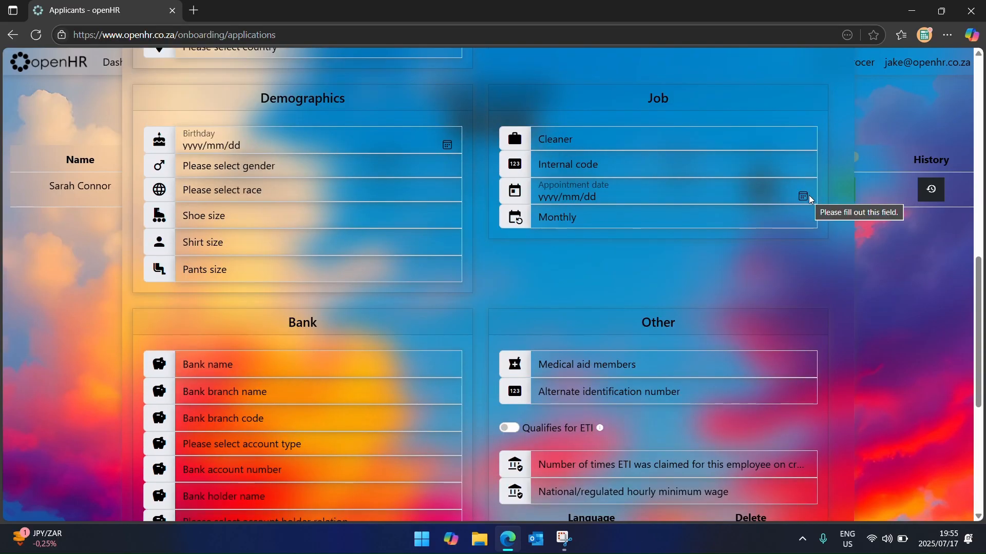
pyautogui.scroll(-6, 617, 334)
pyautogui.click(907, 279)
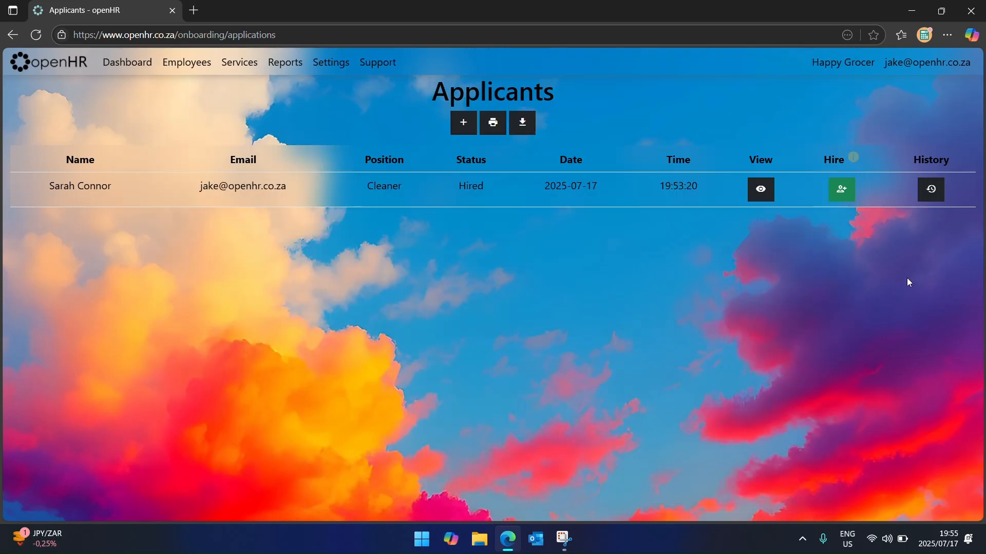
# Return to the onboarding console, fill in a new contract with an employee and the Default template, and close it without saving.
pyautogui.click(12, 35)
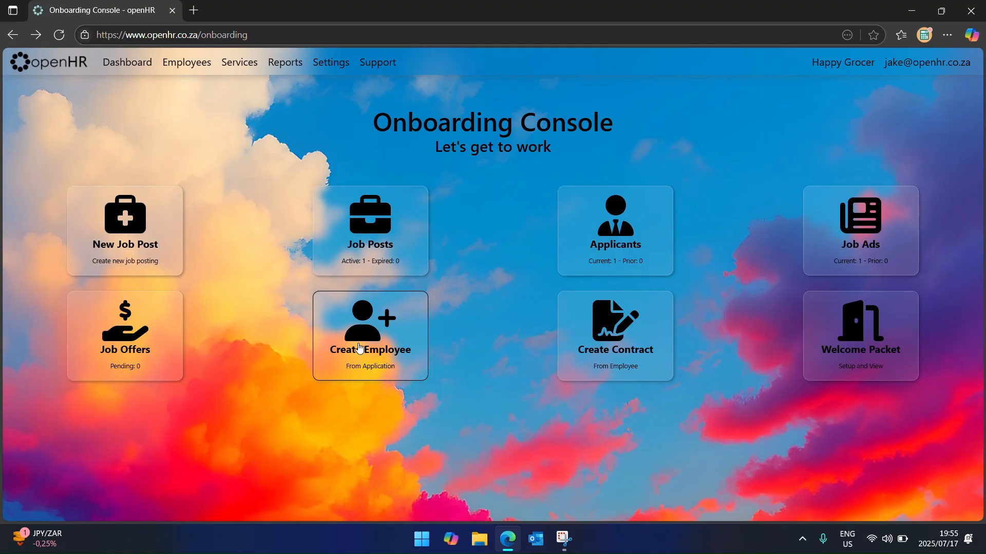
pyautogui.click(594, 338)
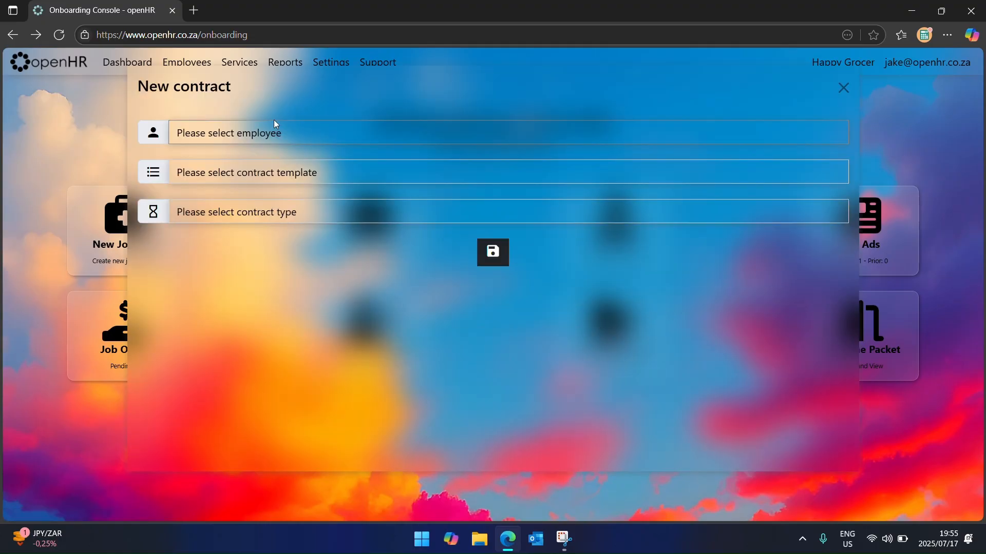
pyautogui.click(278, 131)
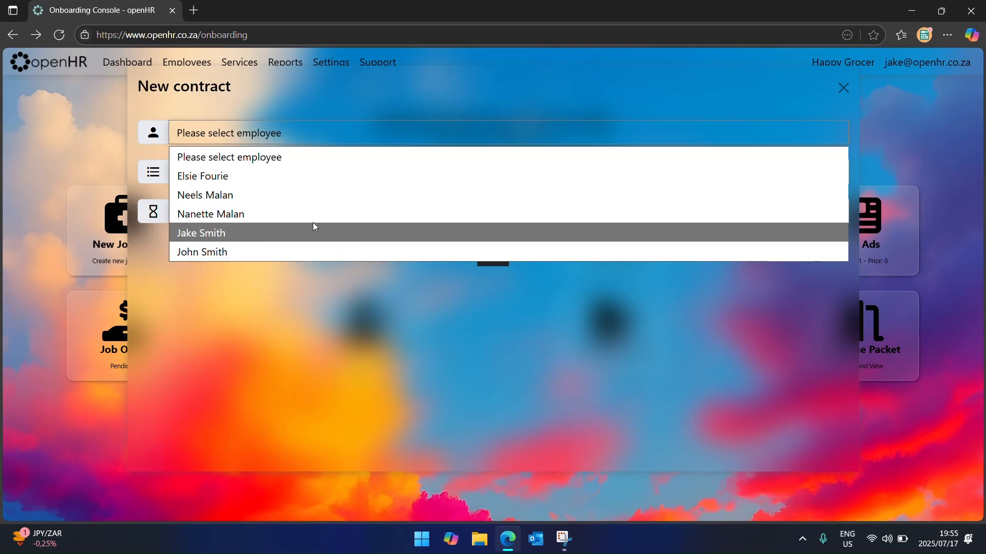
pyautogui.click(300, 187)
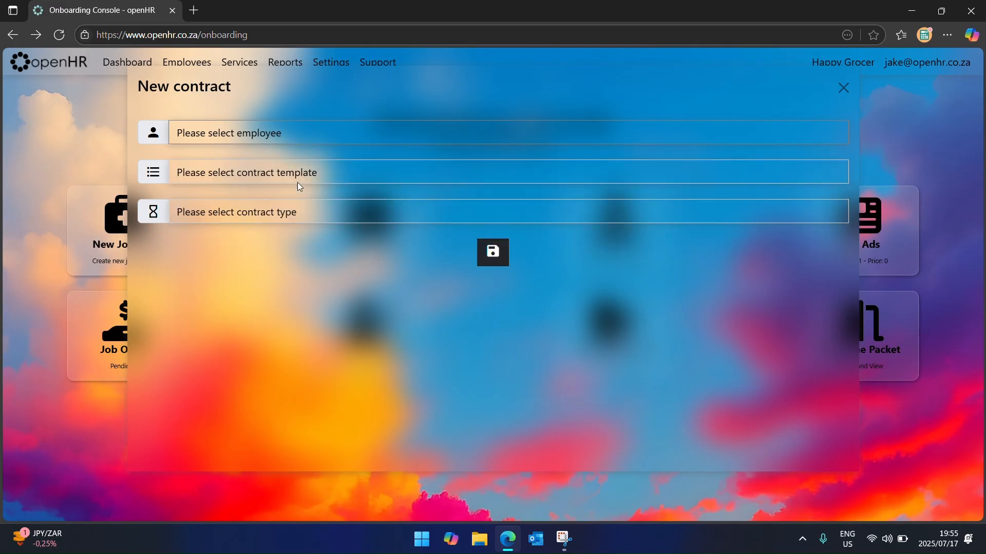
pyautogui.click(302, 180)
pyautogui.click(298, 215)
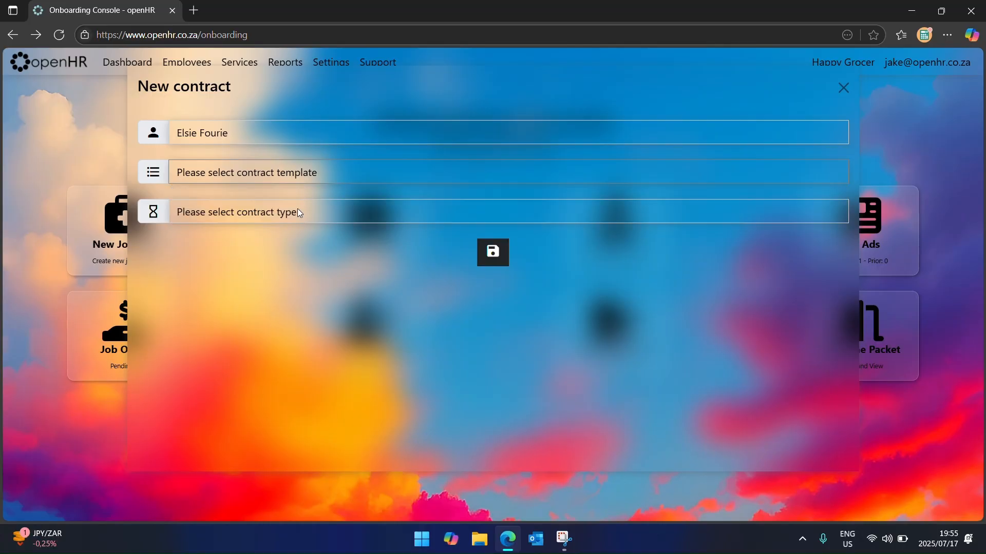
pyautogui.click(306, 218)
pyautogui.click(321, 327)
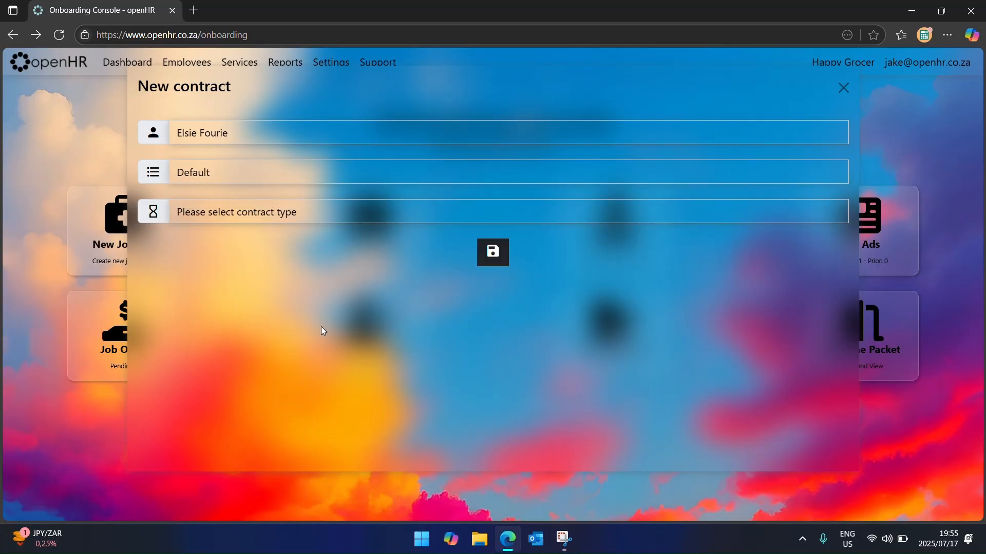
pyautogui.click(844, 88)
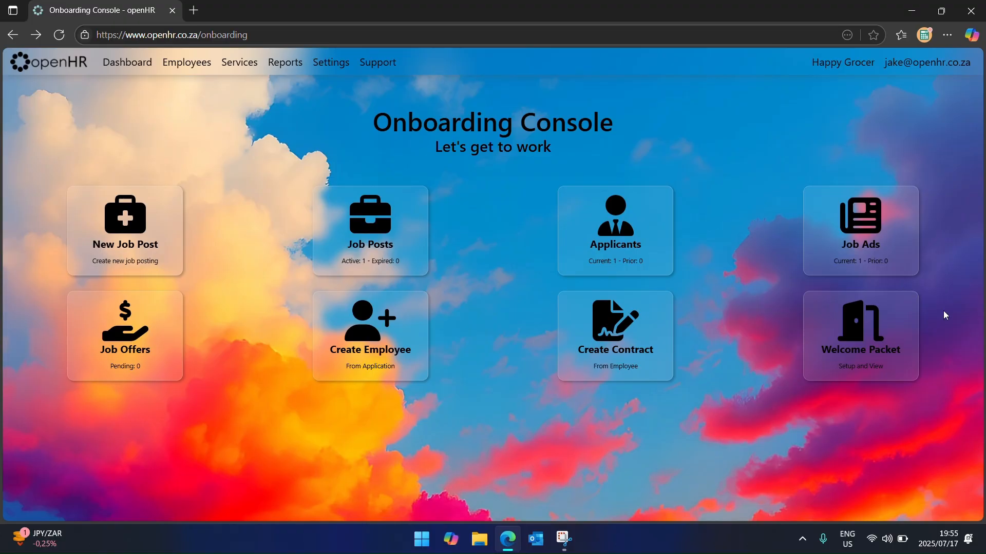
# Open the Welcome Packet and look through the Company Information print preview, closing it without printing.
pyautogui.click(895, 324)
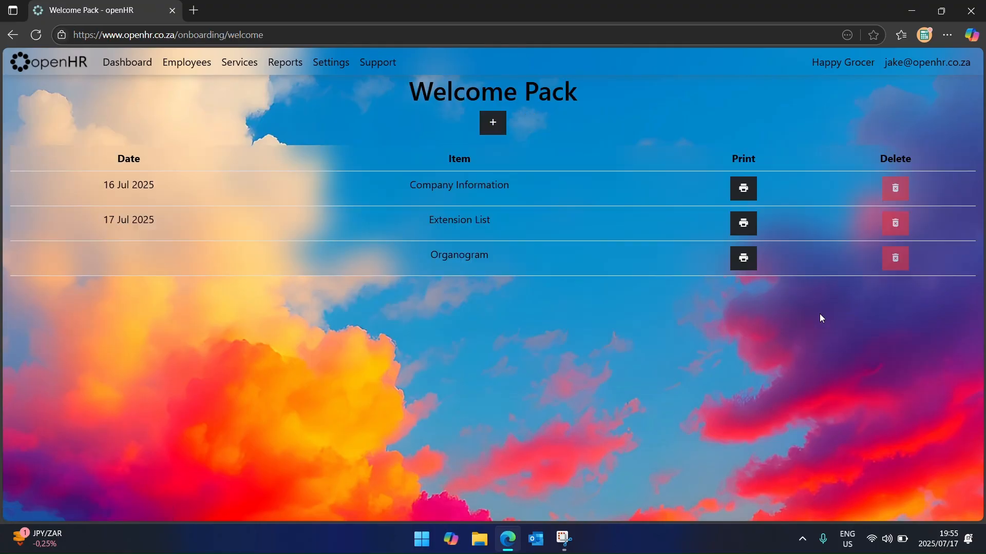
pyautogui.click(744, 190)
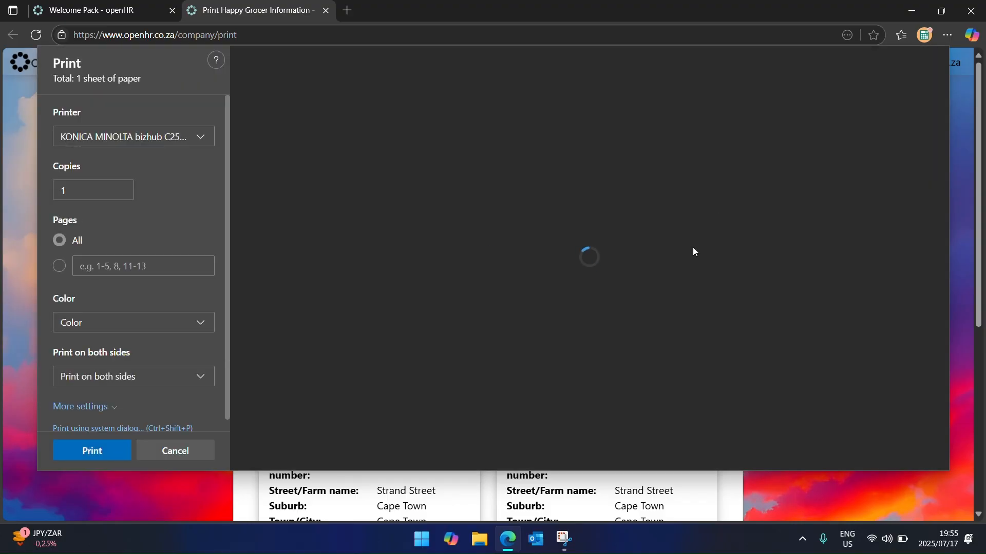
pyautogui.scroll(-5, 690, 264)
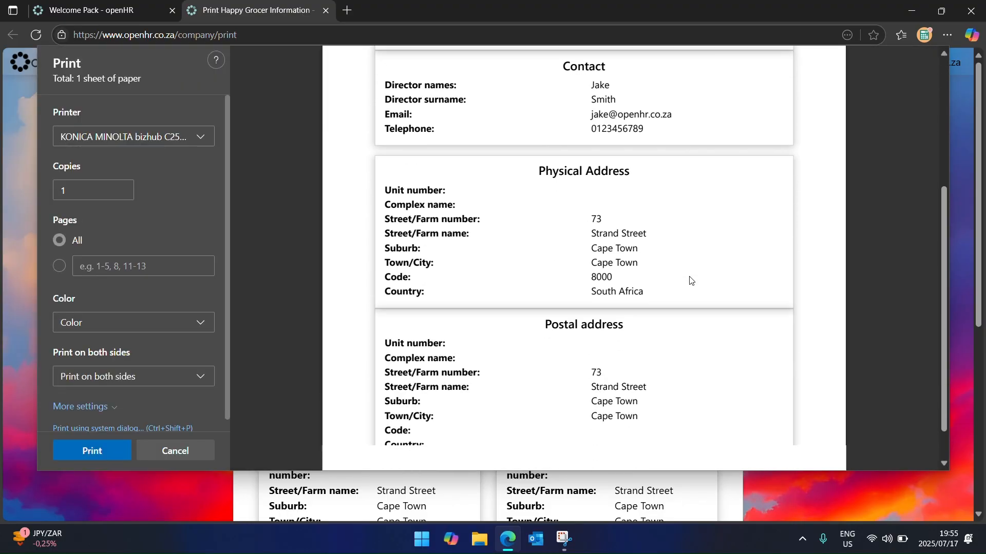
pyautogui.press('Escape')
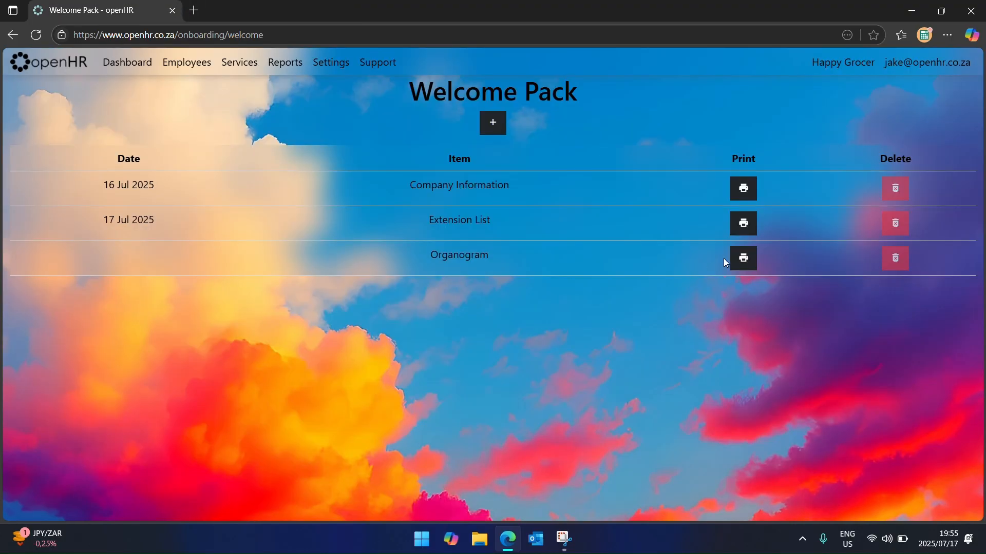
# Preview the Extension List printout without printing, and view the form for adding a welcome pack item without saving.
pyautogui.click(740, 226)
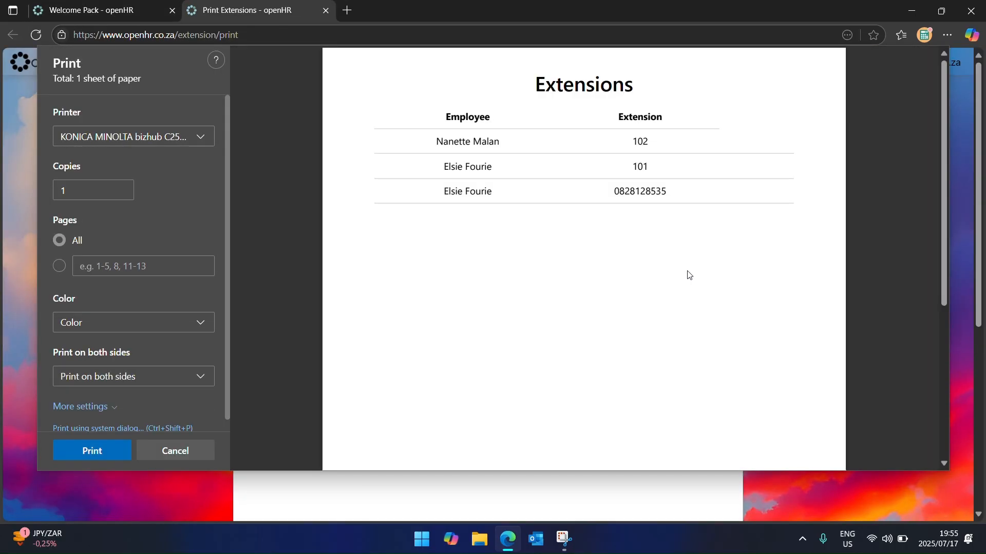
pyautogui.press('Escape')
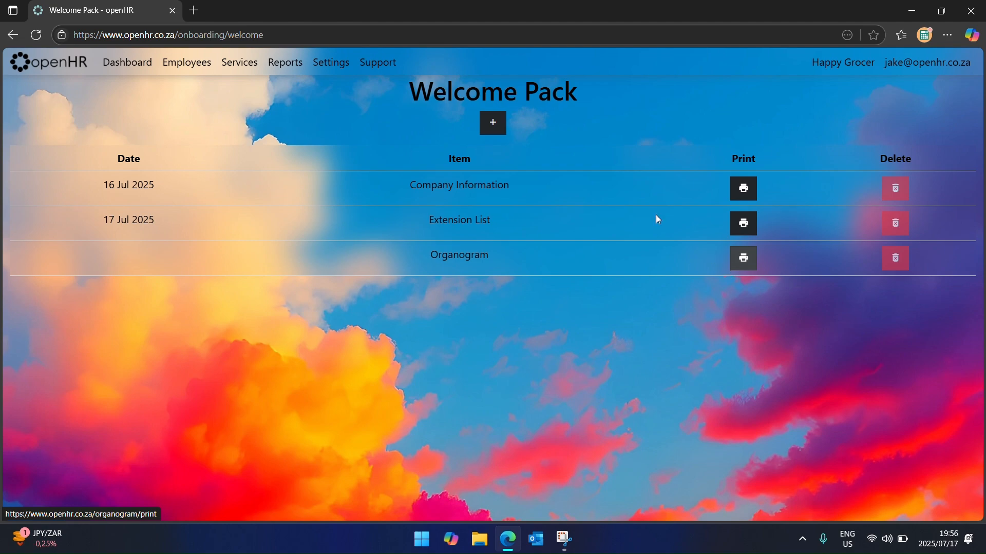
pyautogui.click(494, 127)
pyautogui.click(845, 88)
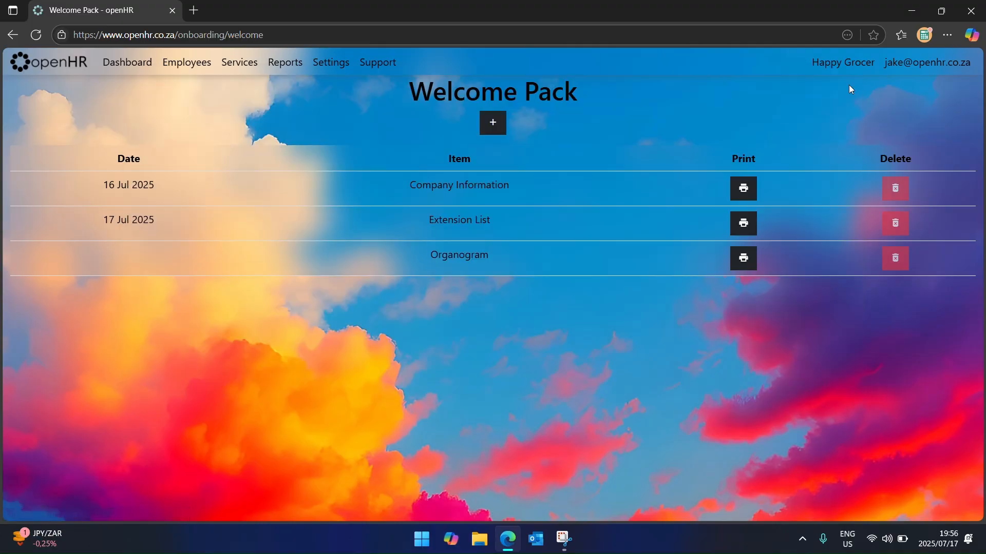